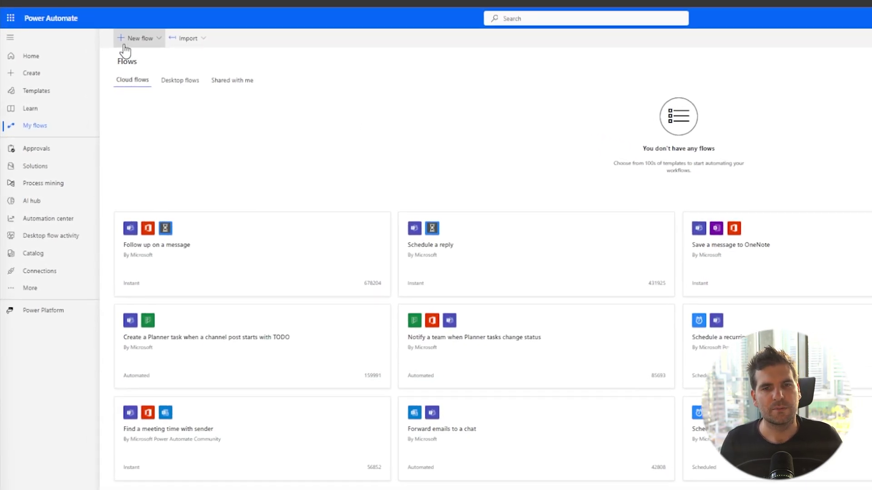
Create automated cloud flow 'Extract Data from PDF' with SharePoint's 'When a file is created or modified in a folder' trigger.
click(137, 35)
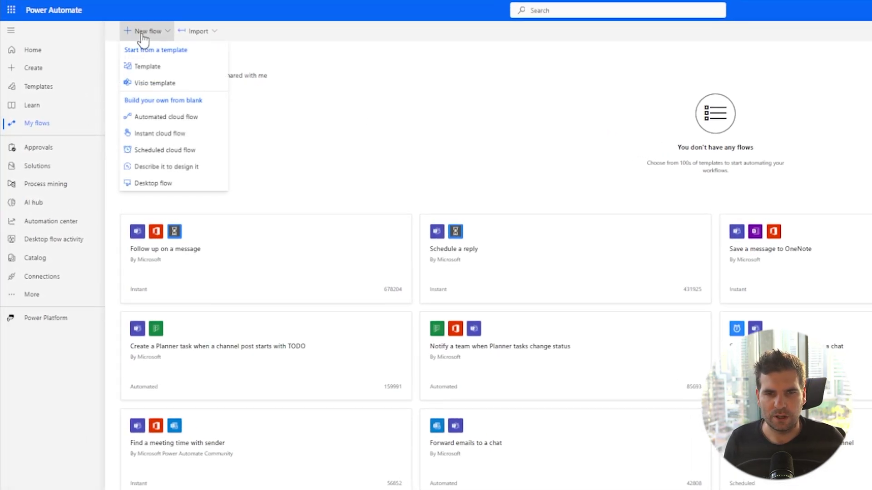
click(171, 118)
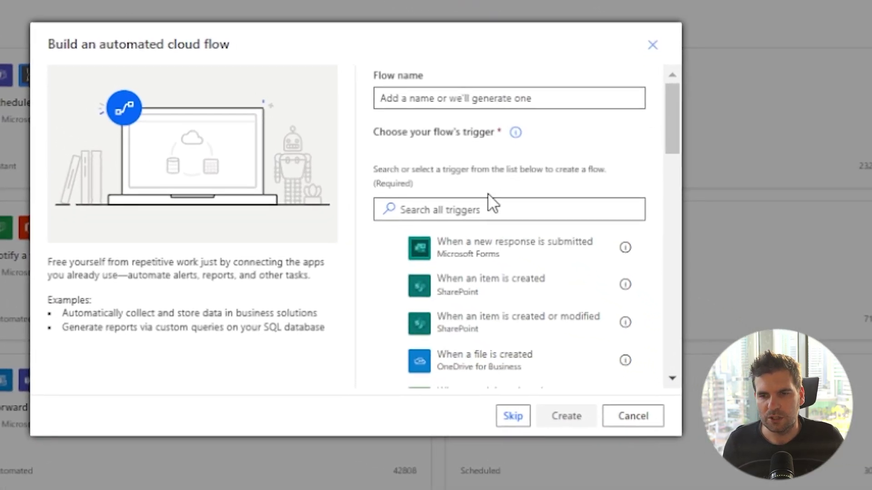
click(490, 207)
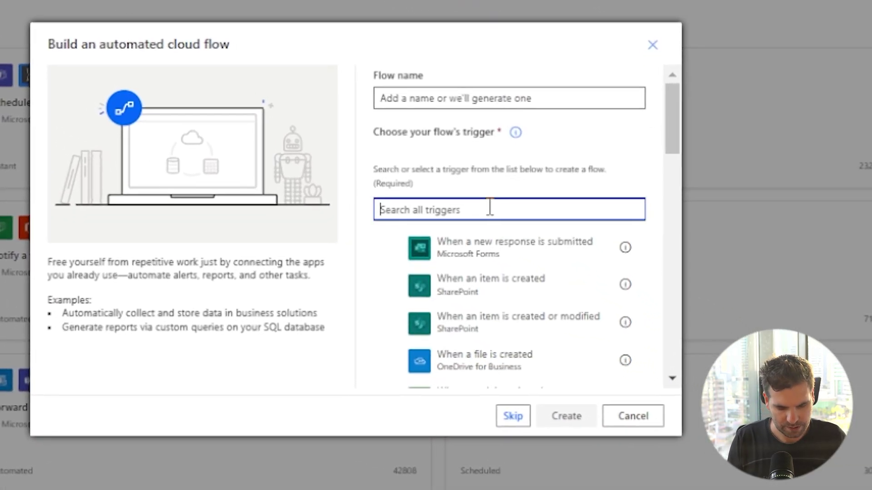
text(sharepoin)
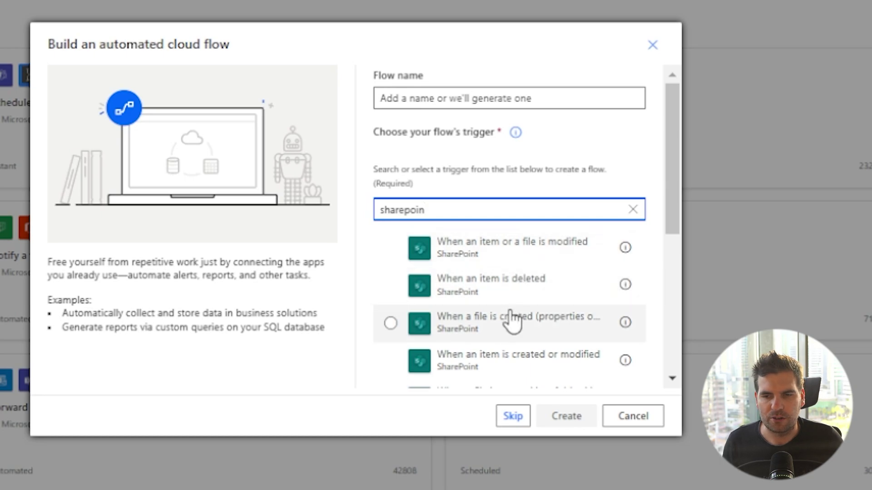
scroll(513, 321, down, 2)
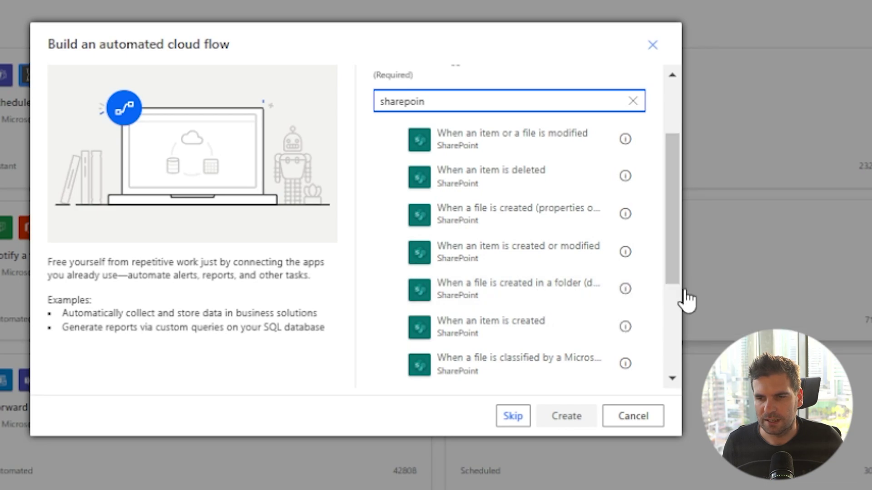
scroll(568, 332, down, 2)
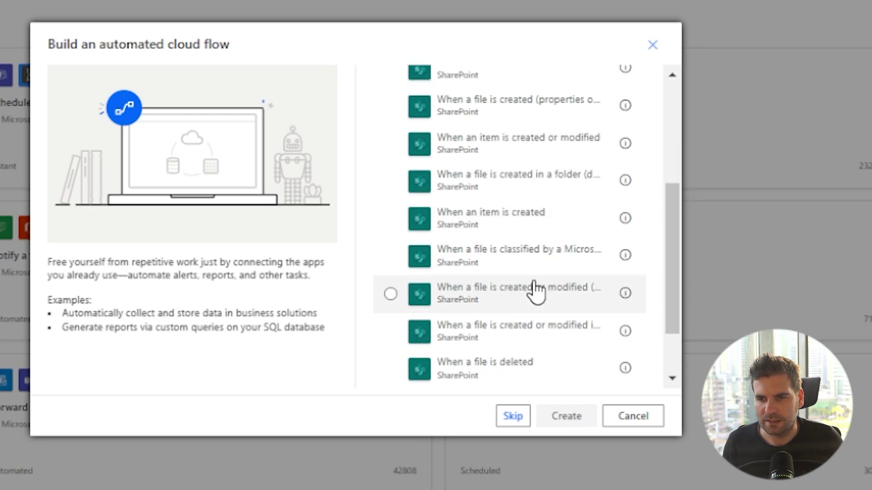
scroll(540, 314, down, 2)
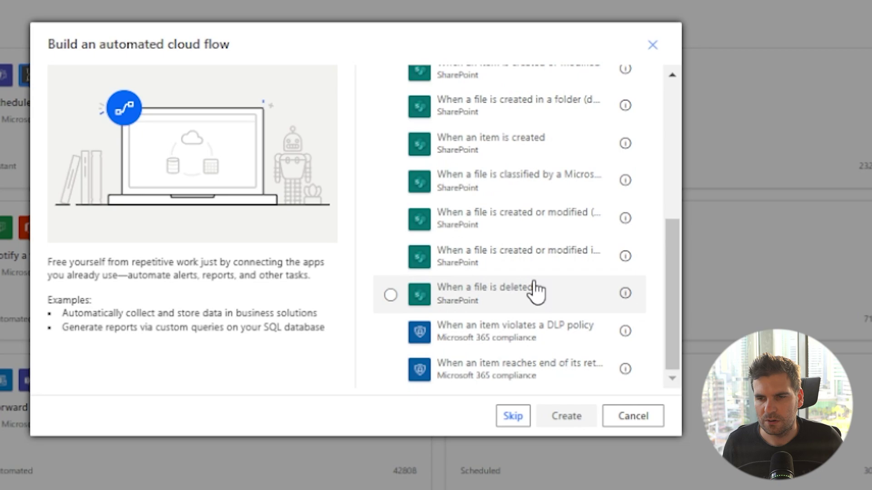
click(509, 266)
scroll(562, 268, up, 4)
scroll(559, 266, up, 3)
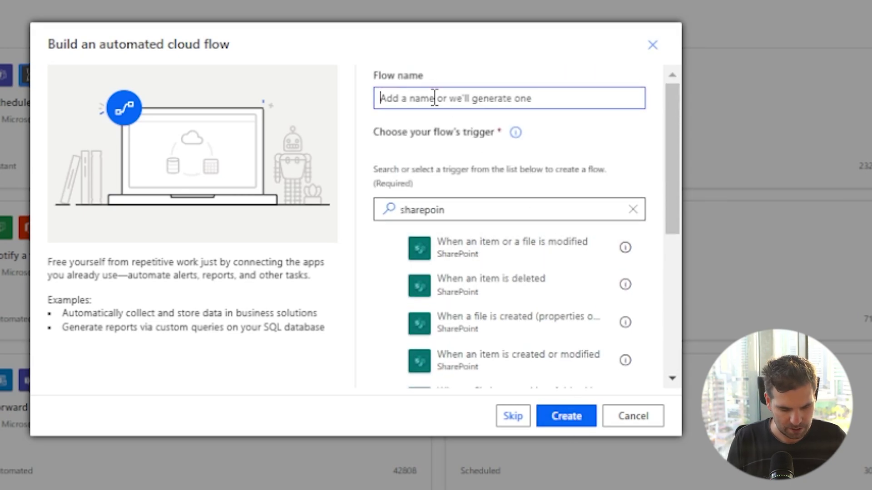
text(Extract Data from PDF)
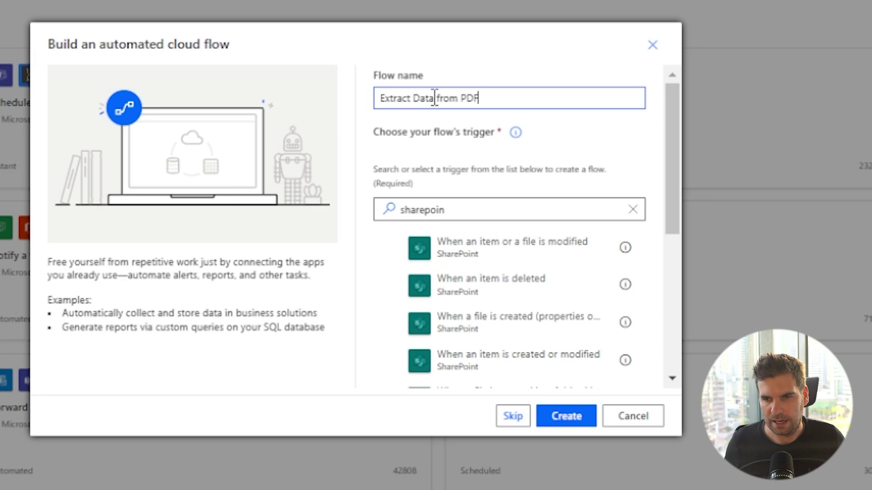
click(562, 418)
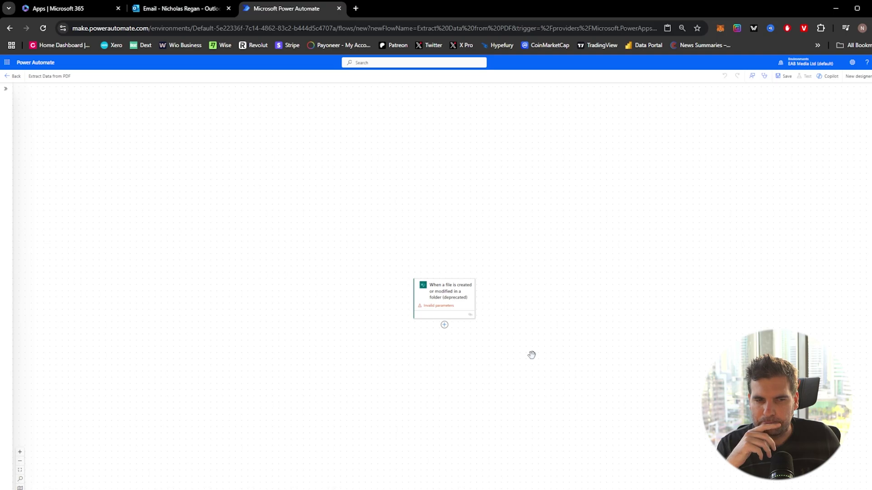
Enlarge the page, switch to the classic designer and open the deprecated trigger's options menu.
scroll(518, 323, up, 3)
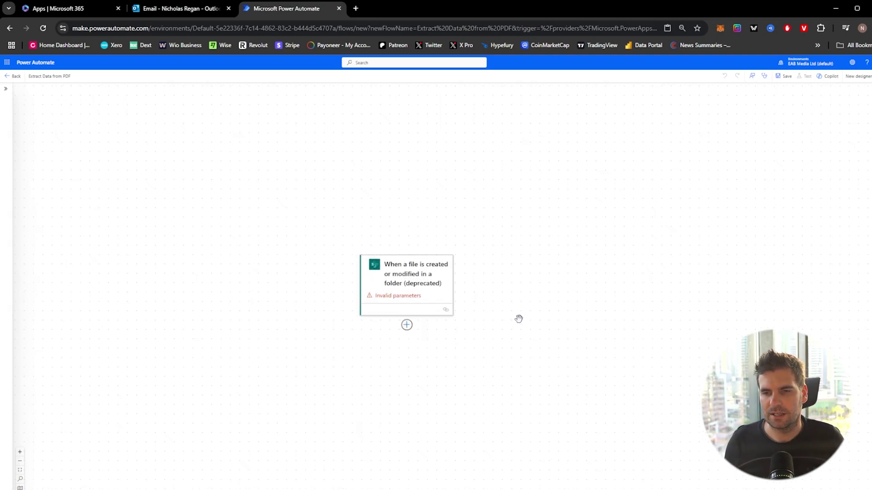
scroll(522, 240, down, 4)
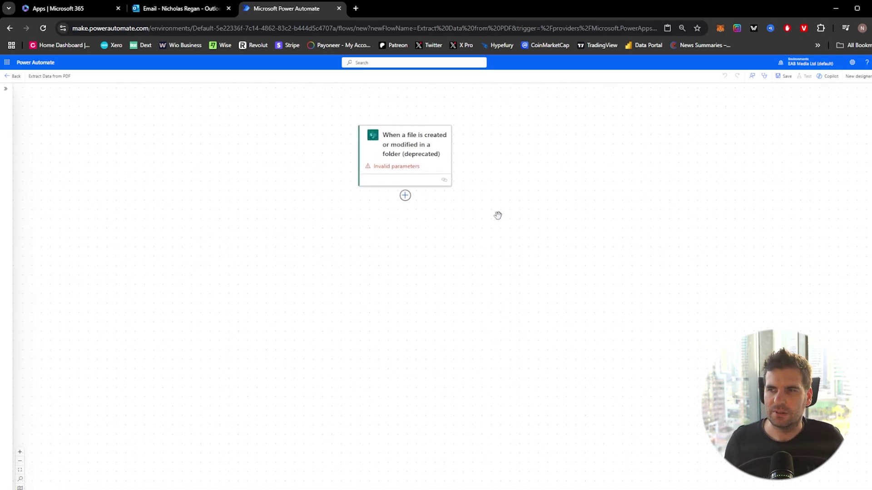
scroll(519, 212, down, 1)
scroll(519, 212, up, 1)
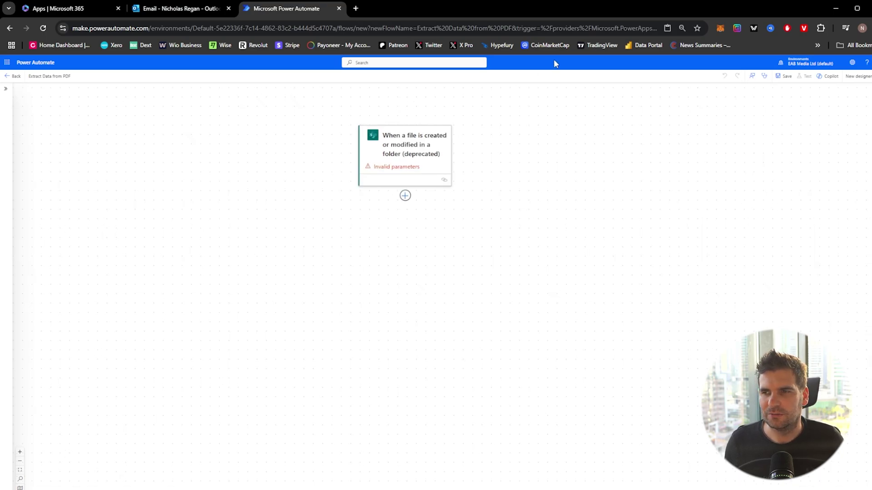
key(ctrl+plus)
key(ctrl+plus)
key(ctrl+plus)
key(ctrl+plus)
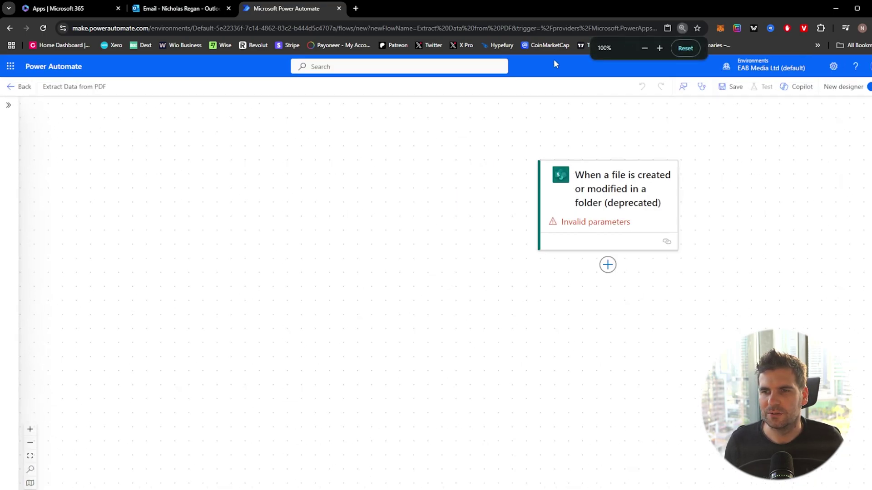
drag(726, 242, 561, 232)
scroll(560, 232, down, 1)
scroll(625, 259, down, 1)
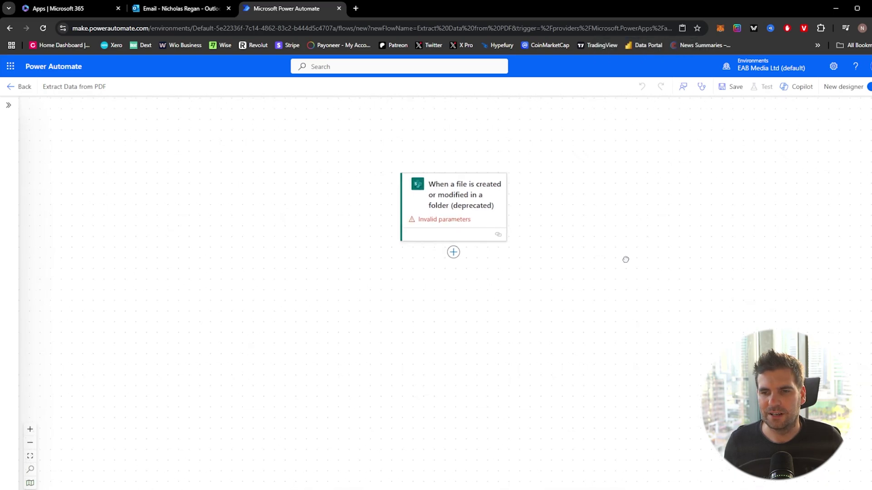
drag(626, 259, 604, 246)
scroll(596, 257, down, 1)
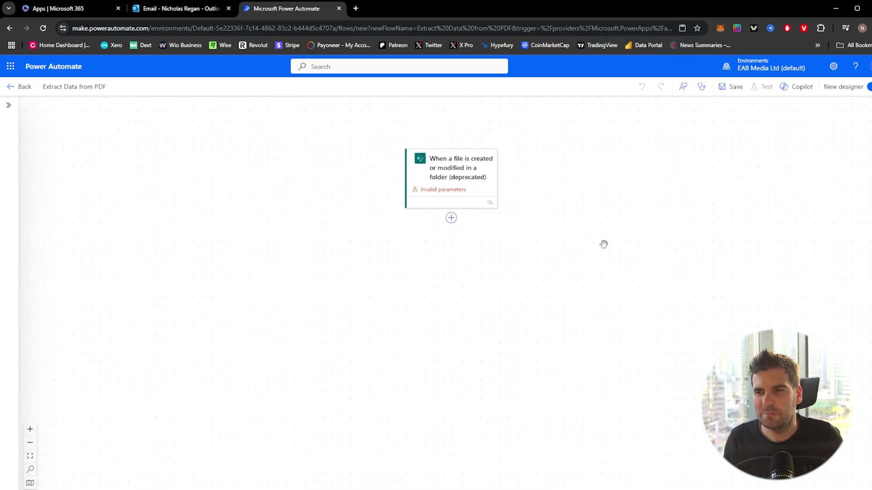
click(869, 87)
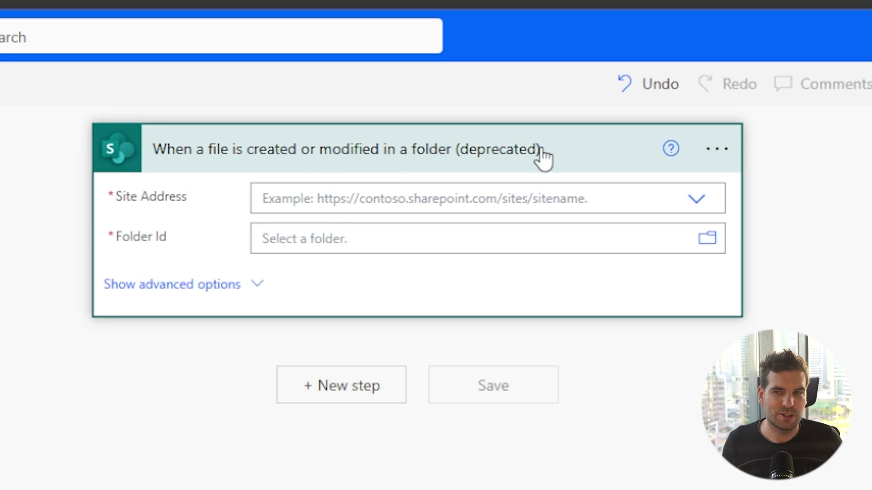
click(716, 149)
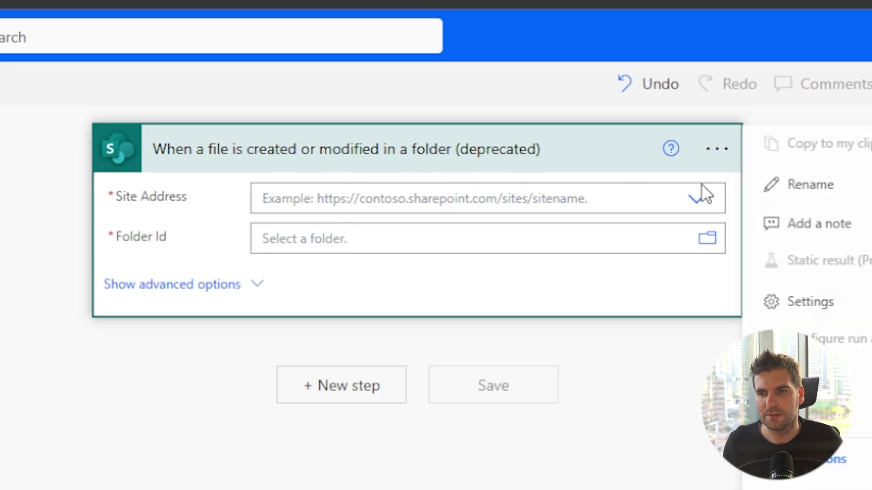
Delete the old trigger and add SharePoint's 'When a file is created or modified (properties only)' trigger.
click(812, 417)
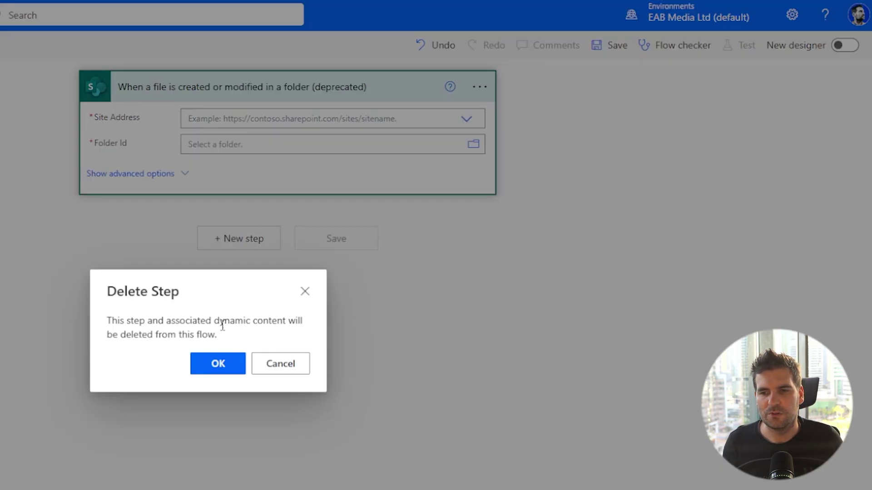
click(218, 363)
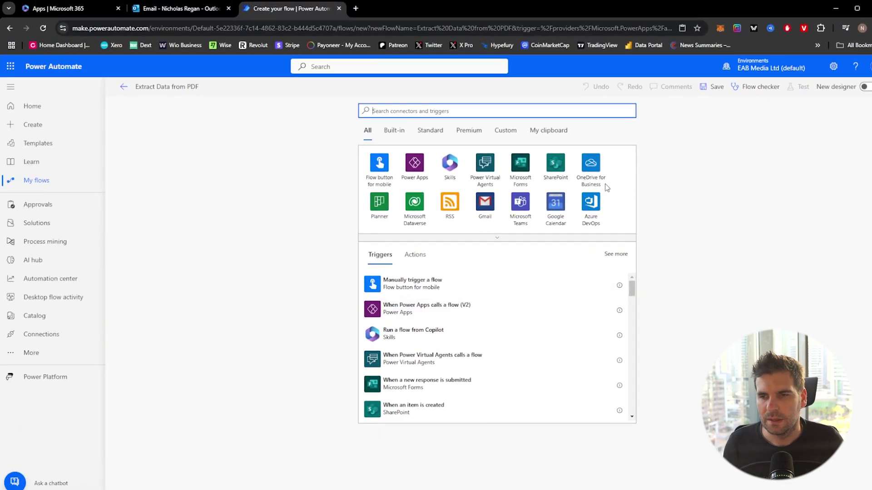
click(556, 163)
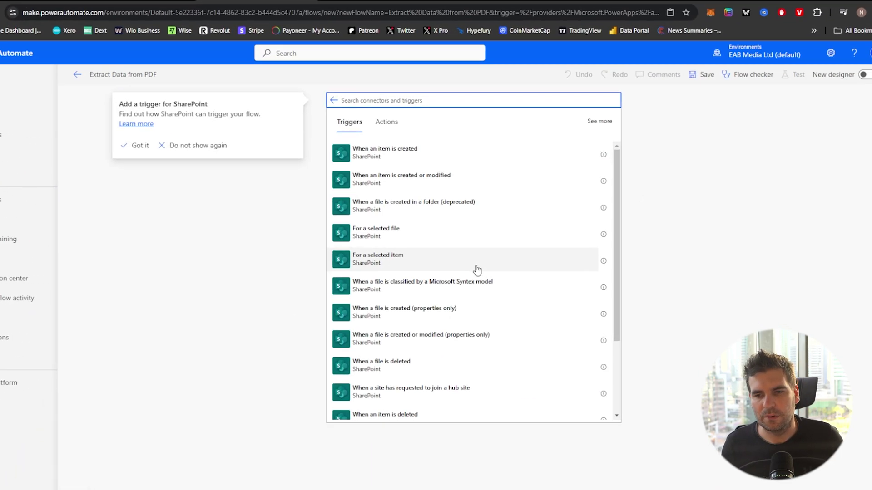
scroll(502, 283, down, 3)
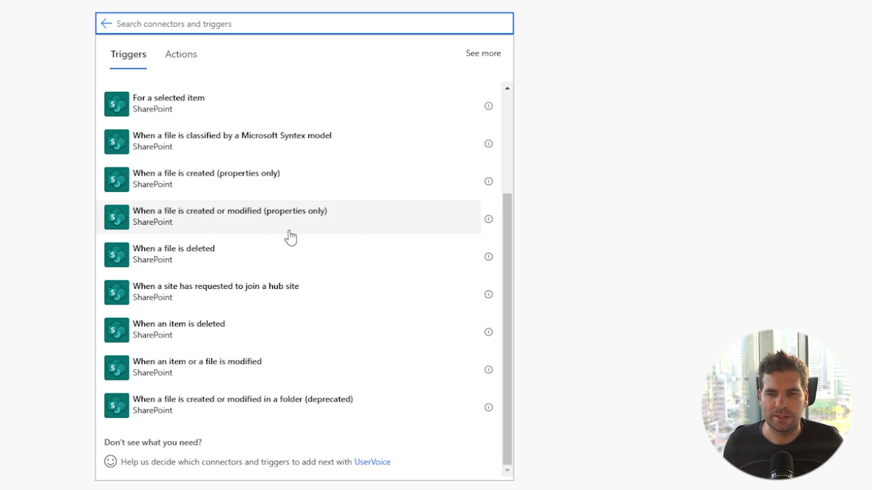
click(246, 229)
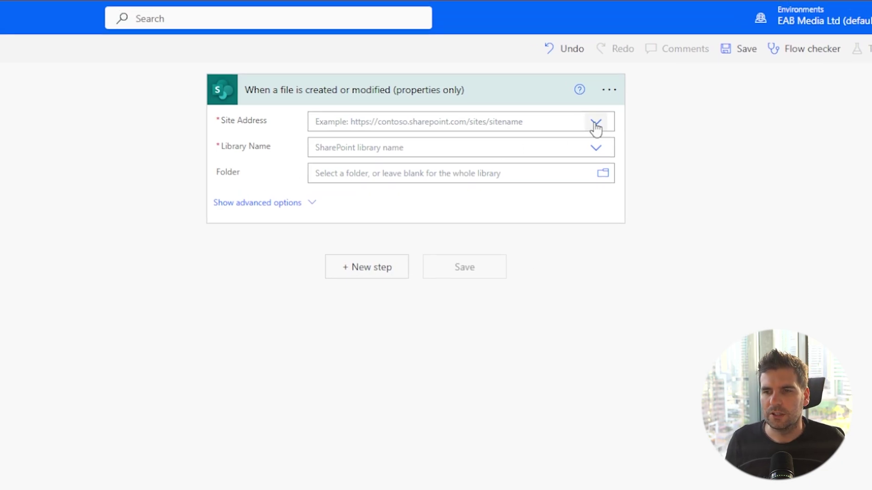
click(595, 123)
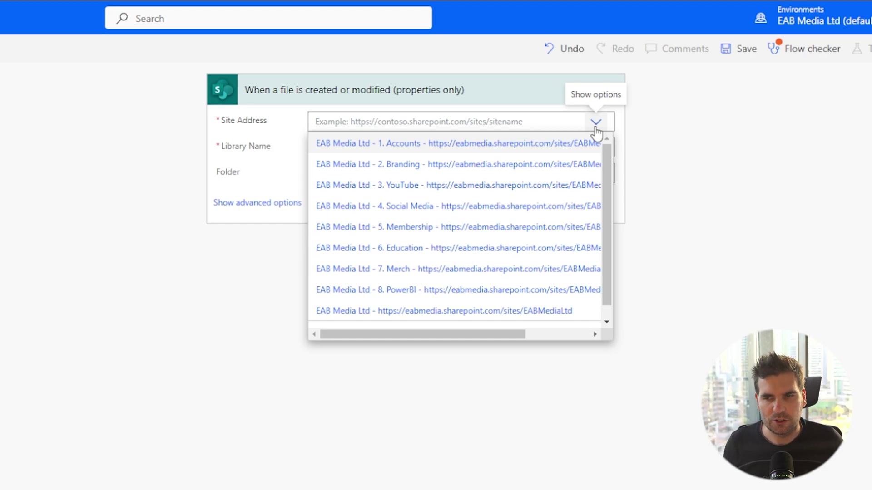
Set the trigger to the 1. Accounts site, Documents library and /Shared Documents/1. Accounts/Invoices/Crunch folder.
click(385, 149)
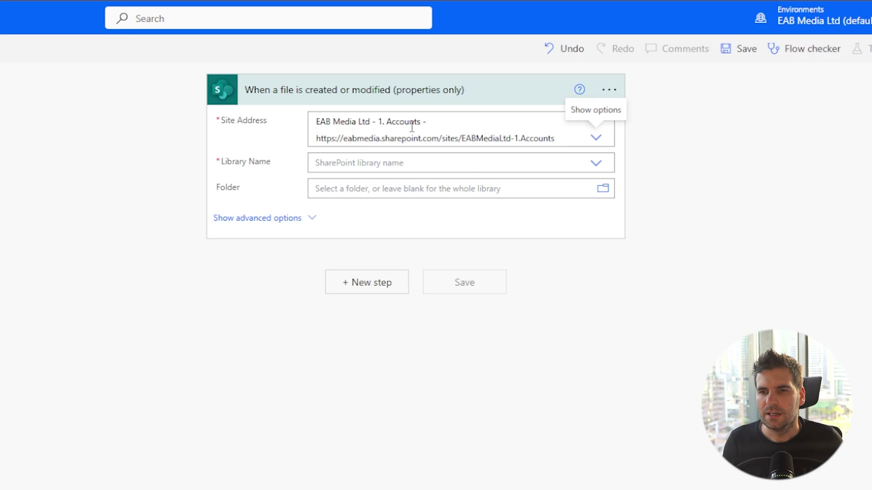
click(594, 163)
click(360, 191)
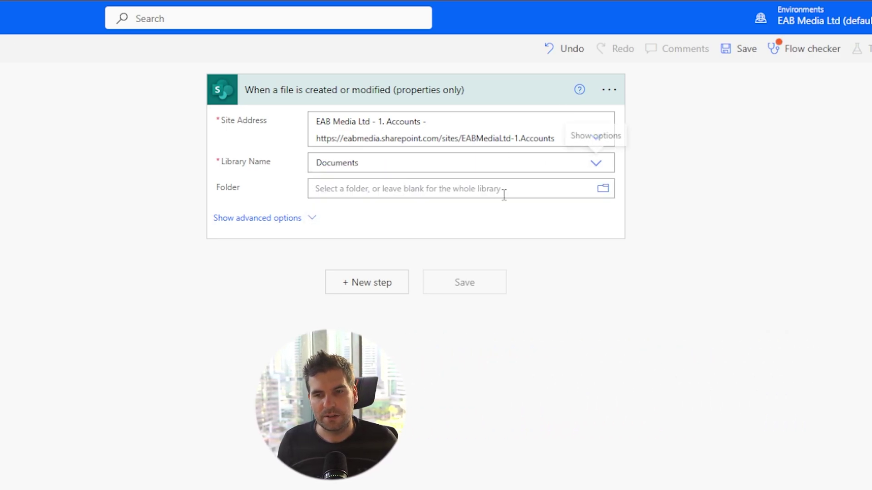
click(604, 190)
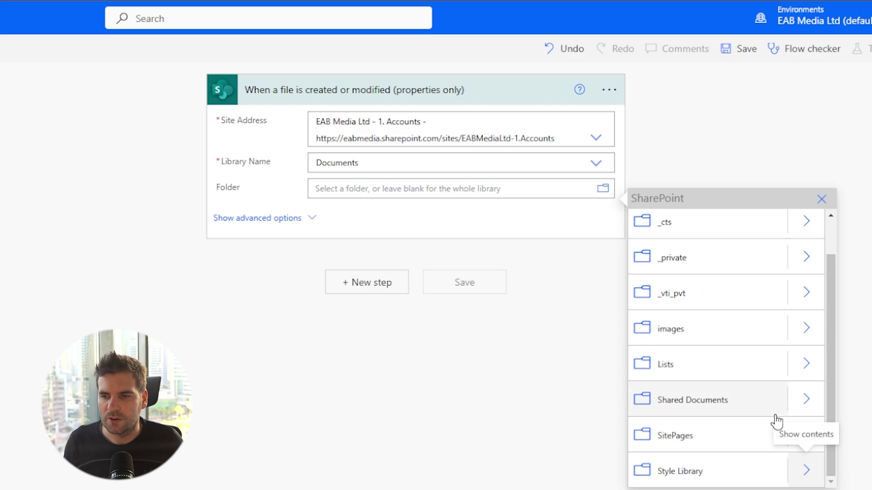
click(805, 407)
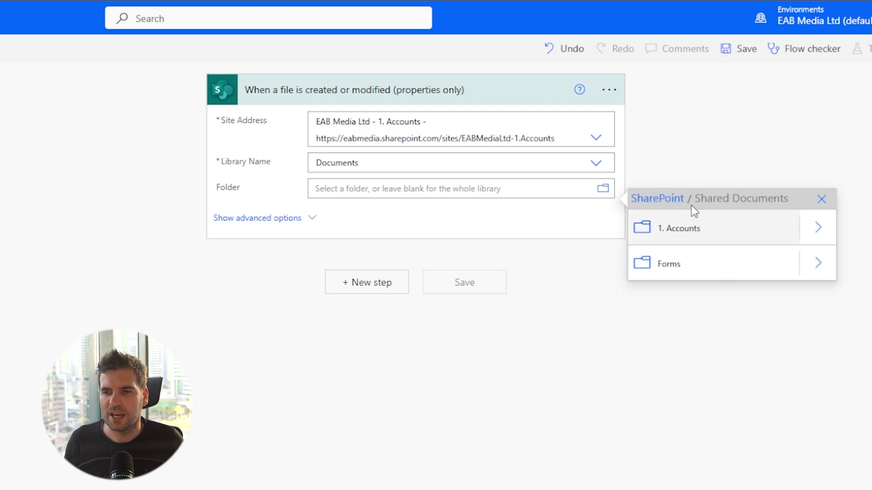
click(818, 230)
click(817, 230)
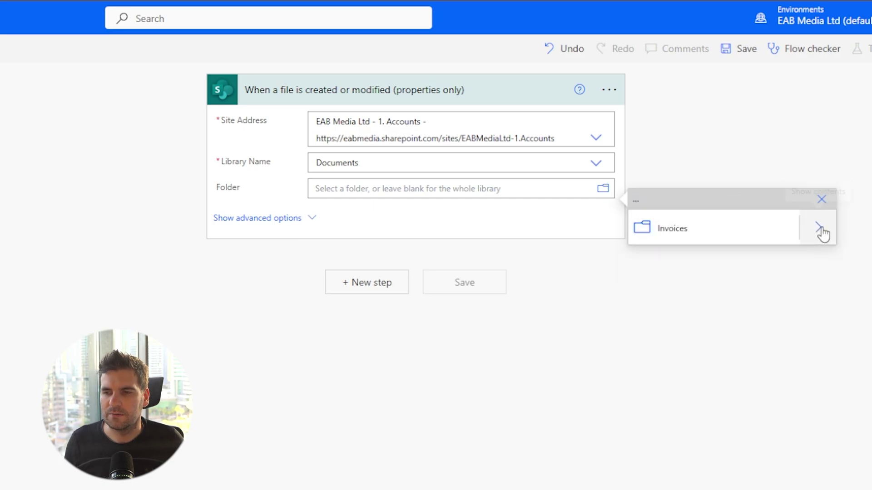
click(673, 231)
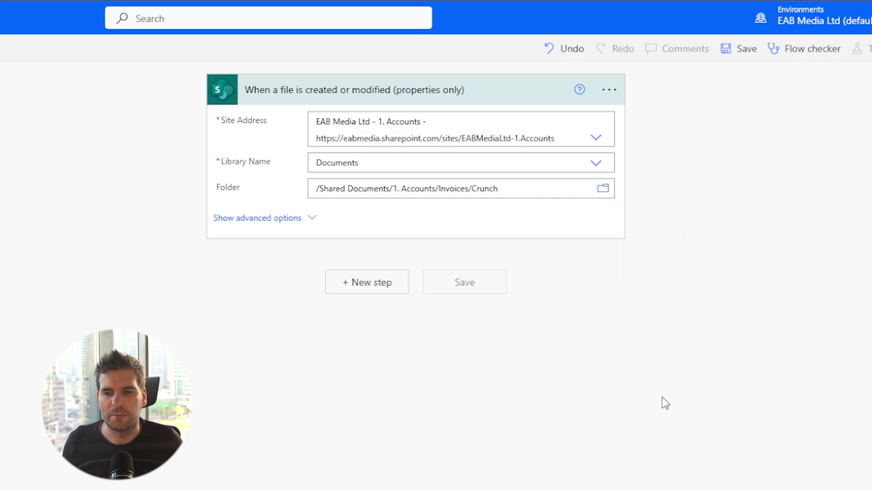
click(492, 92)
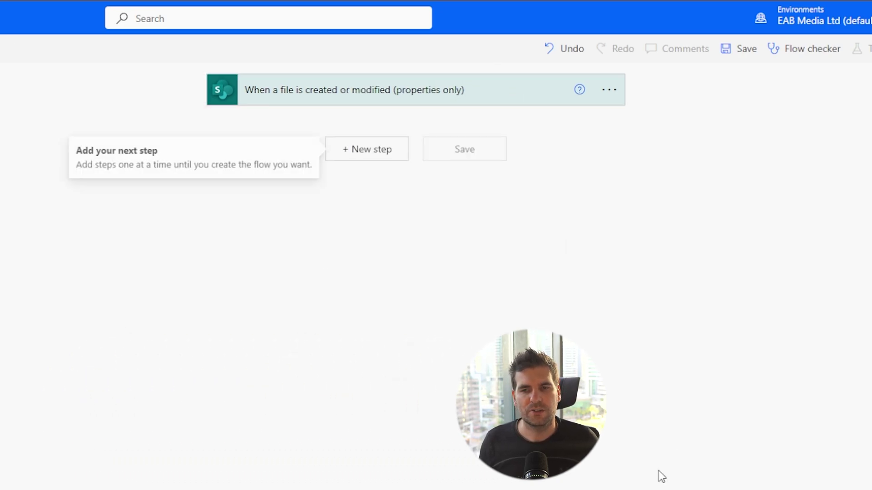
click(432, 426)
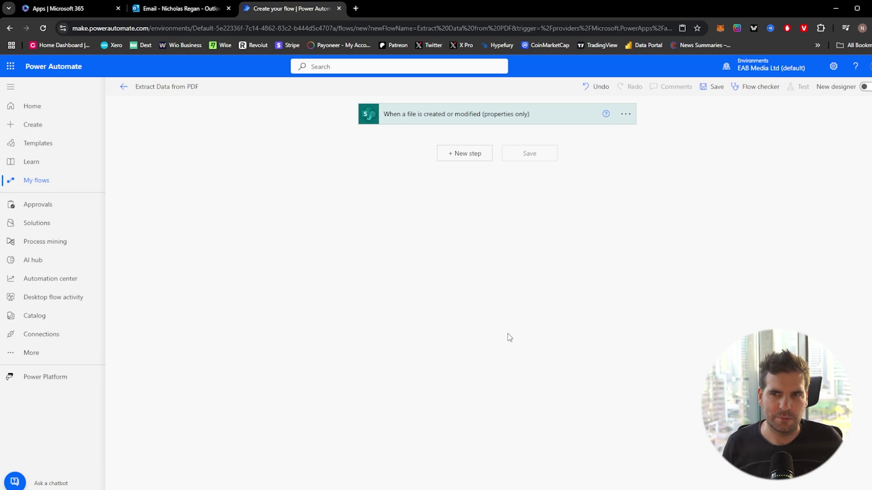
Add a new step after the trigger and list all SharePoint connector actions.
click(475, 161)
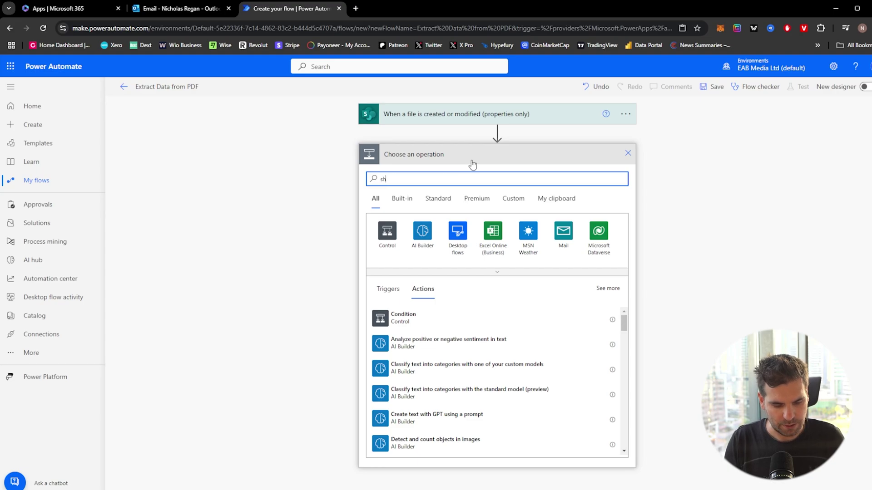
text(oint)
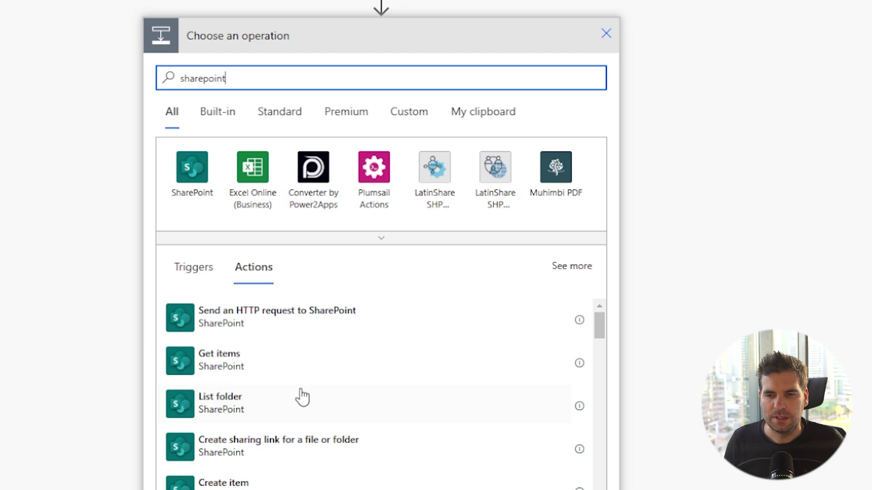
scroll(303, 404, down, 6)
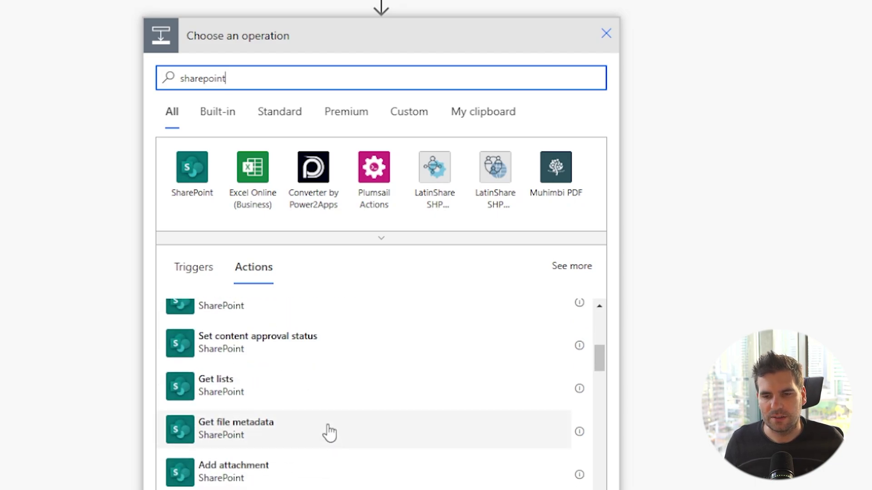
click(197, 179)
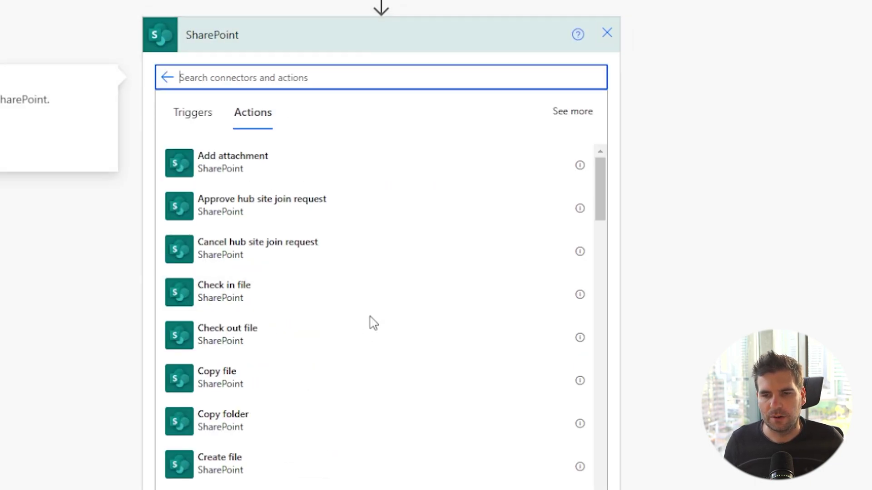
scroll(369, 336, down, 10)
scroll(370, 345, down, 15)
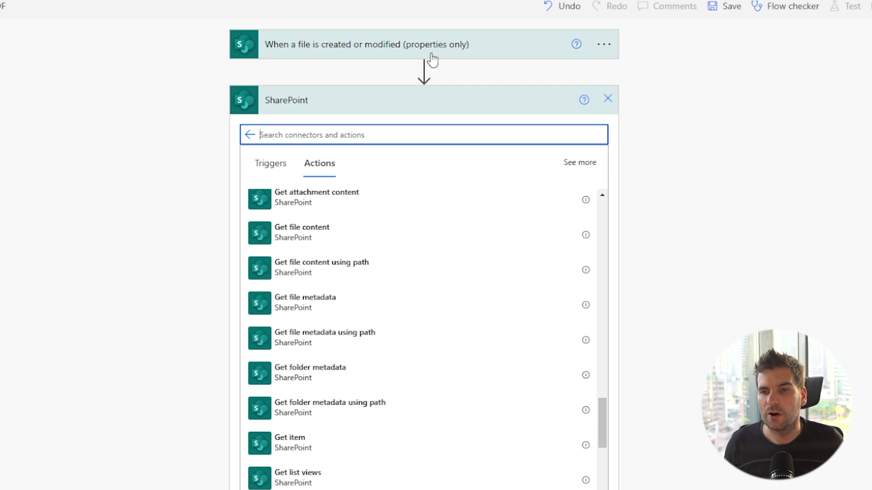
Add Get file content on the EAB Media Ltd - 1. Accounts site, using the trigger's Identifier as file.
click(314, 236)
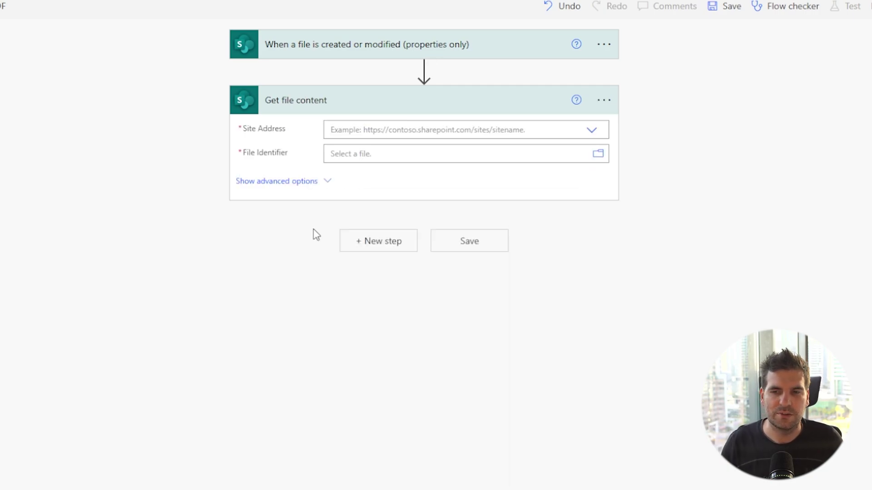
click(592, 131)
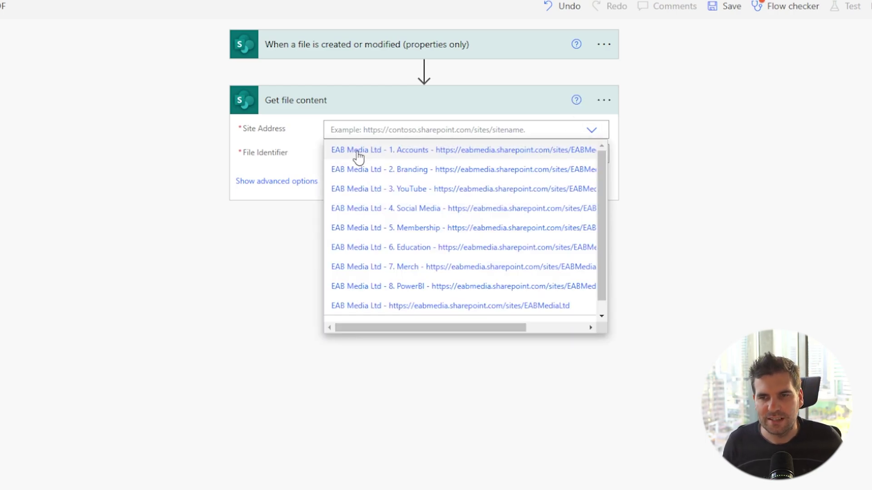
click(359, 155)
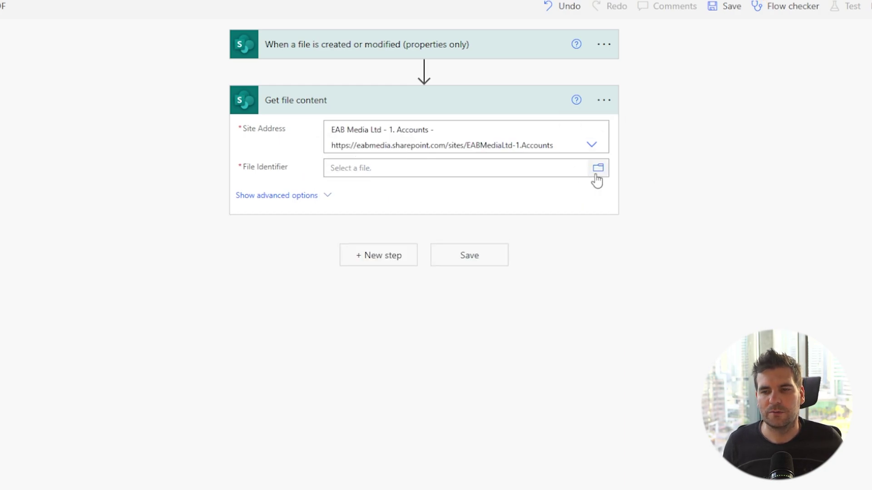
click(595, 175)
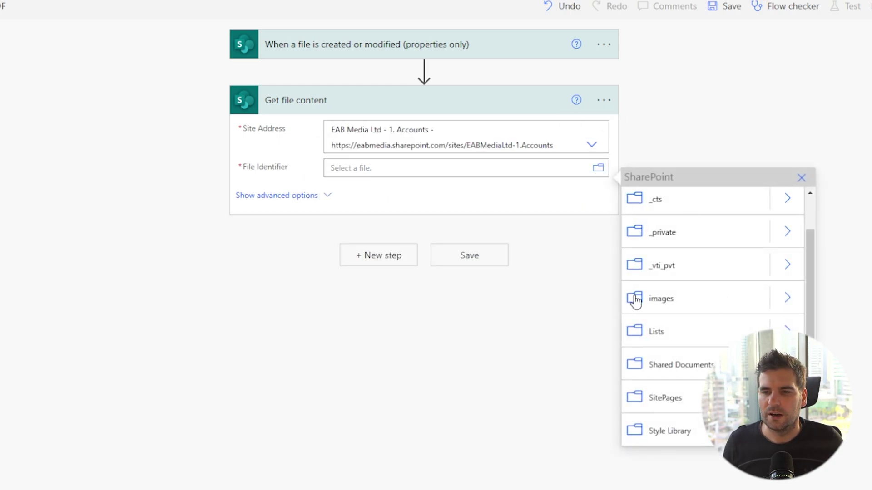
click(399, 167)
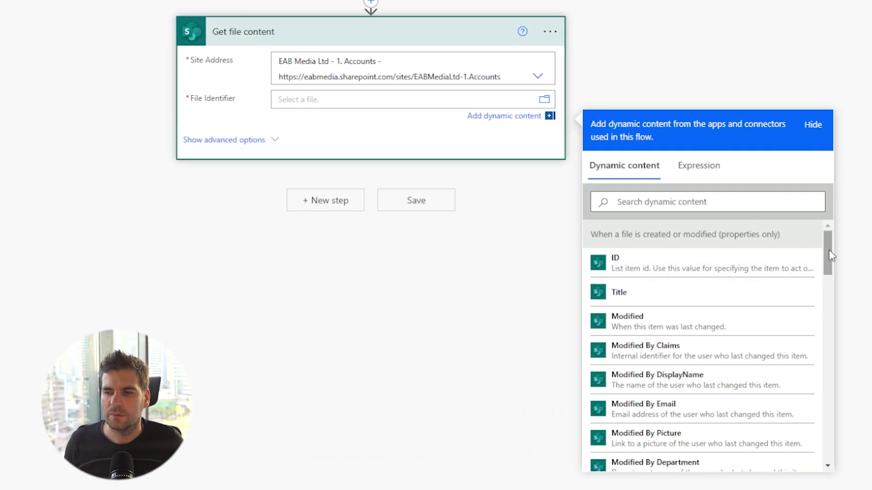
drag(853, 283, 854, 432)
drag(829, 401, 755, 375)
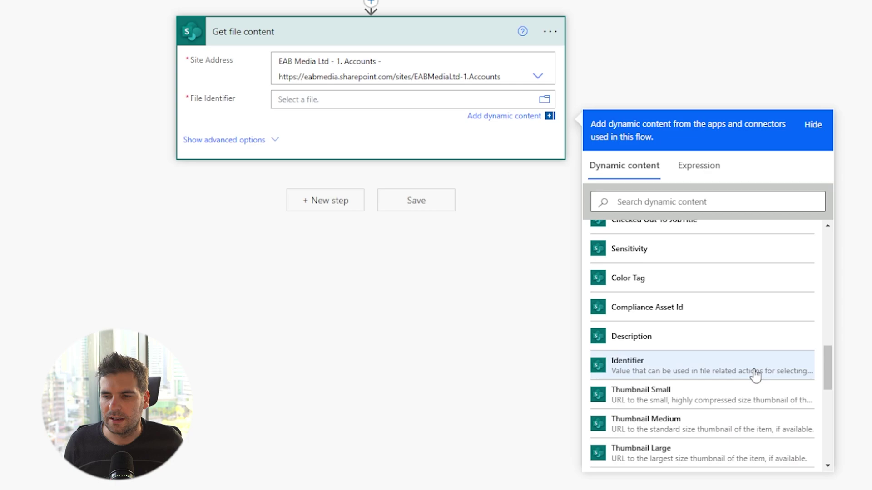
click(633, 372)
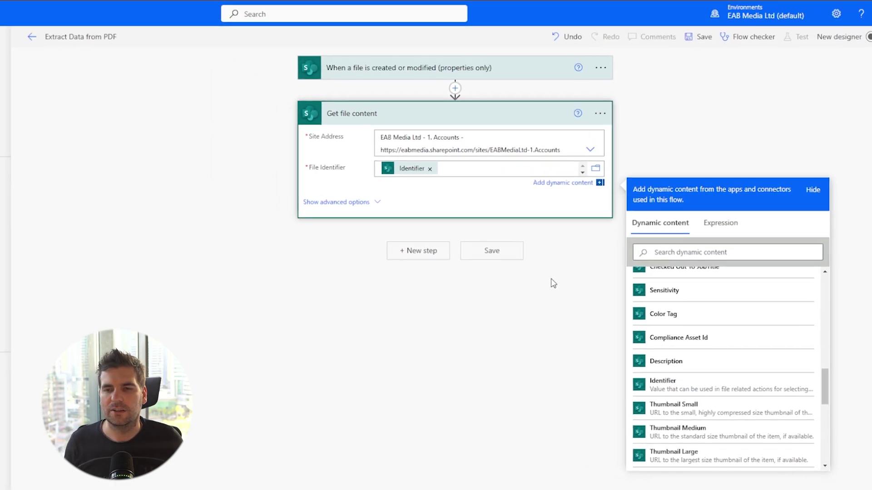
click(553, 284)
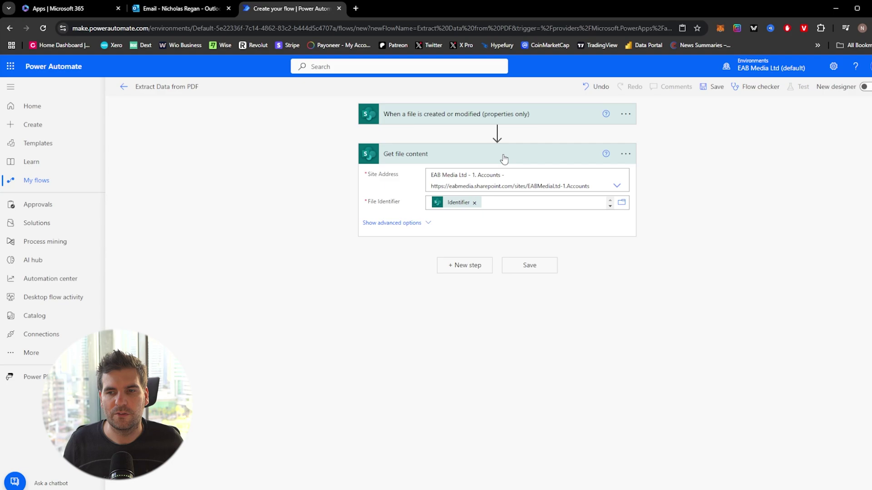
click(504, 158)
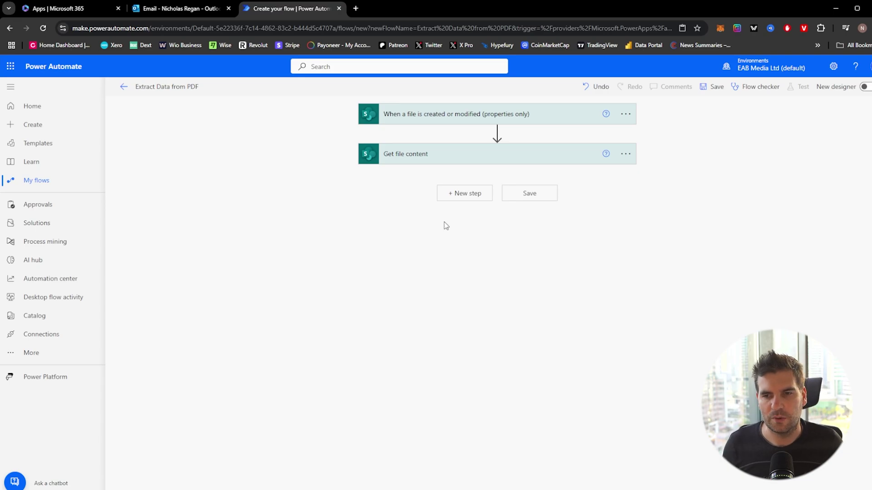
Add the AI Builder 'Extract information from invoices' step after Get file content.
click(468, 195)
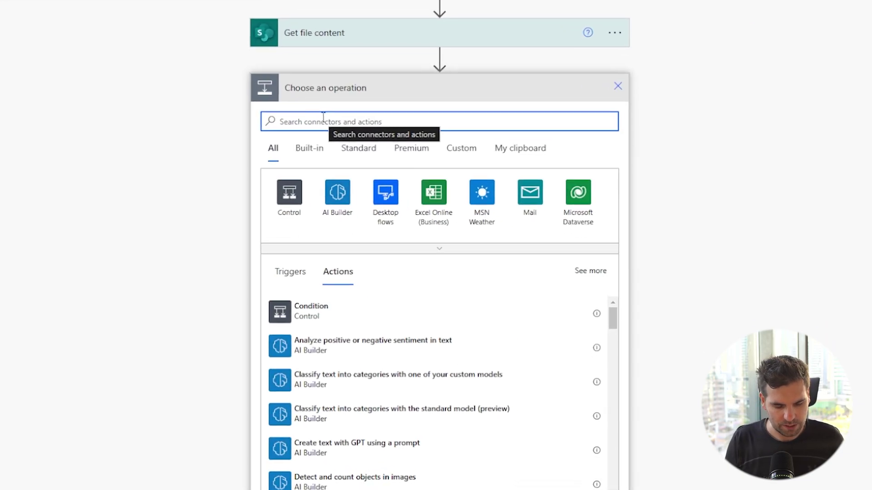
text(ai)
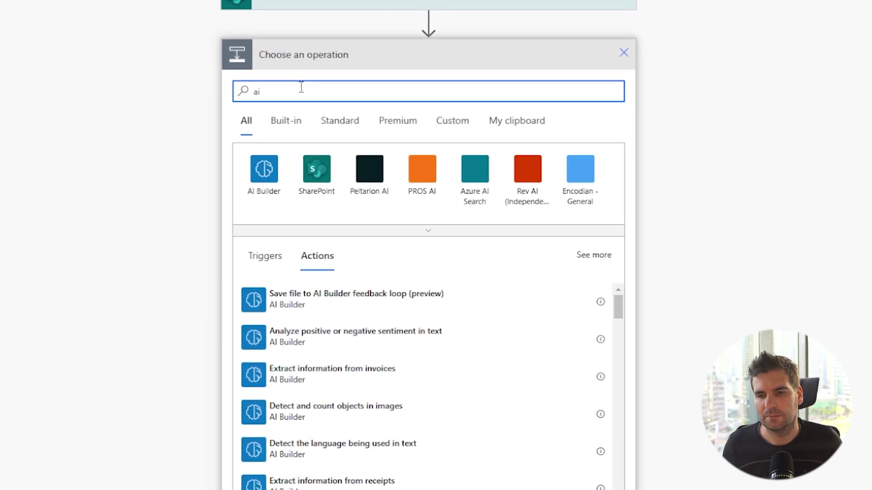
click(271, 175)
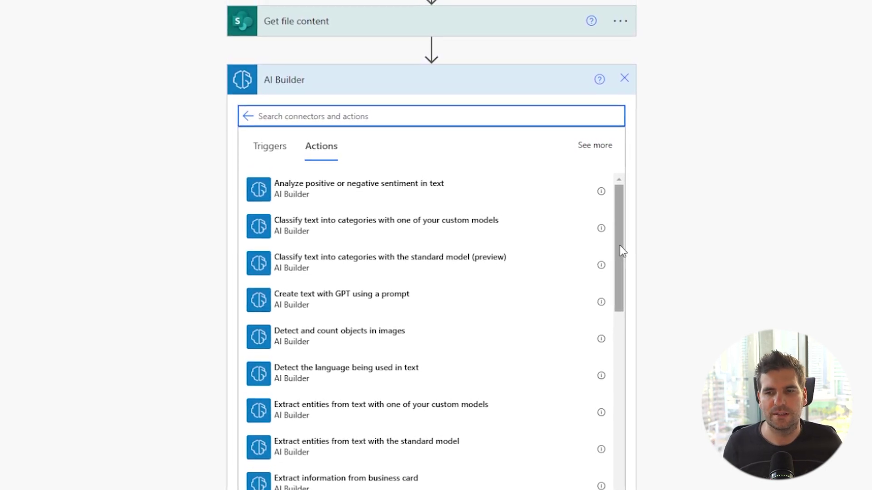
scroll(508, 338, down, 3)
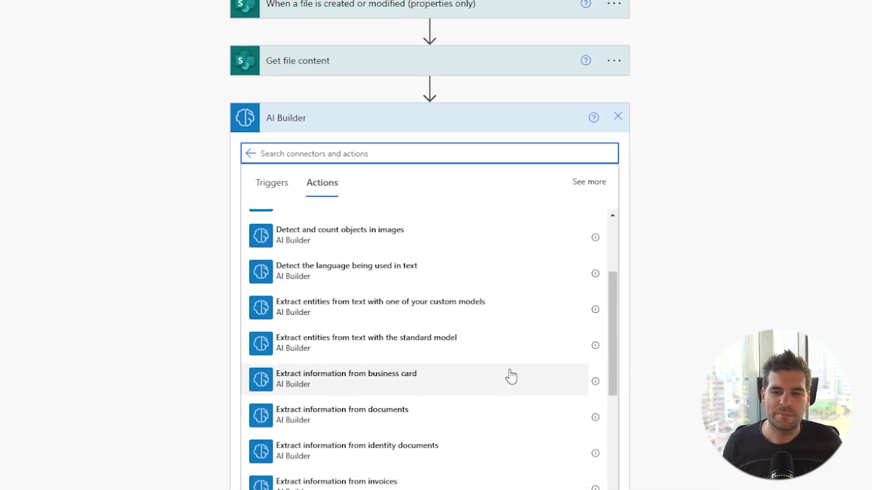
scroll(505, 380, down, 2)
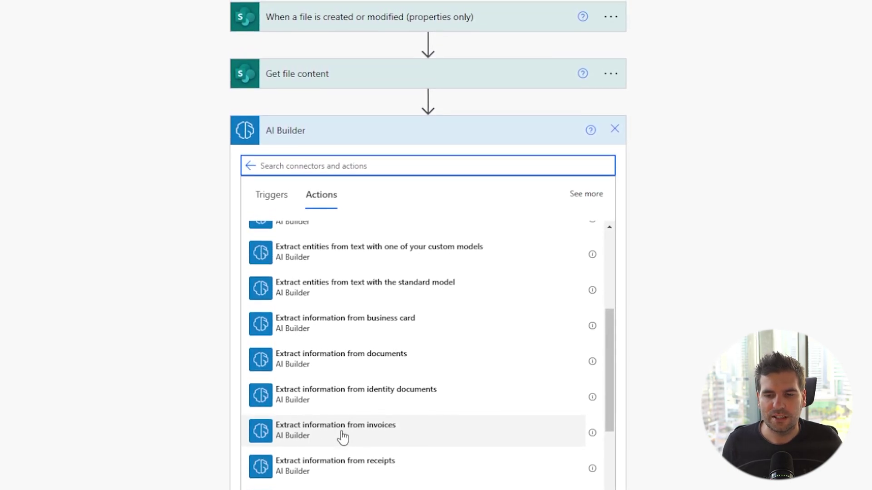
click(364, 439)
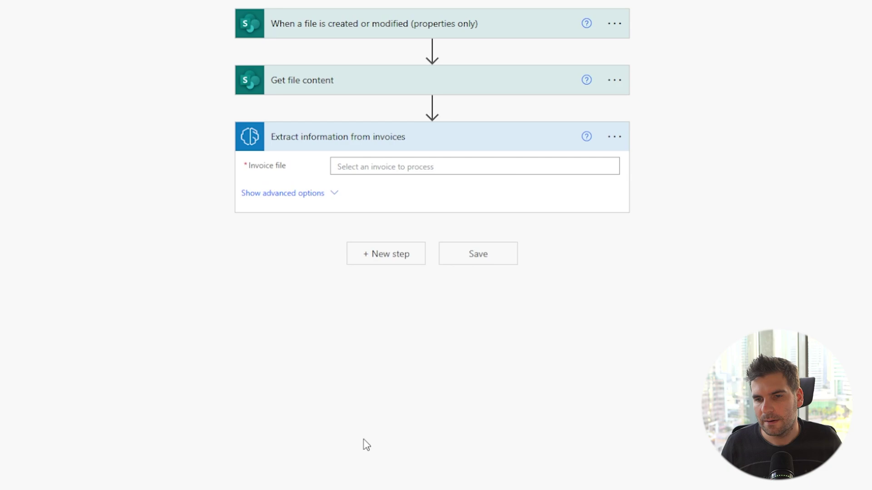
Set the invoice file to the File Content dynamic value and collapse the step.
click(388, 175)
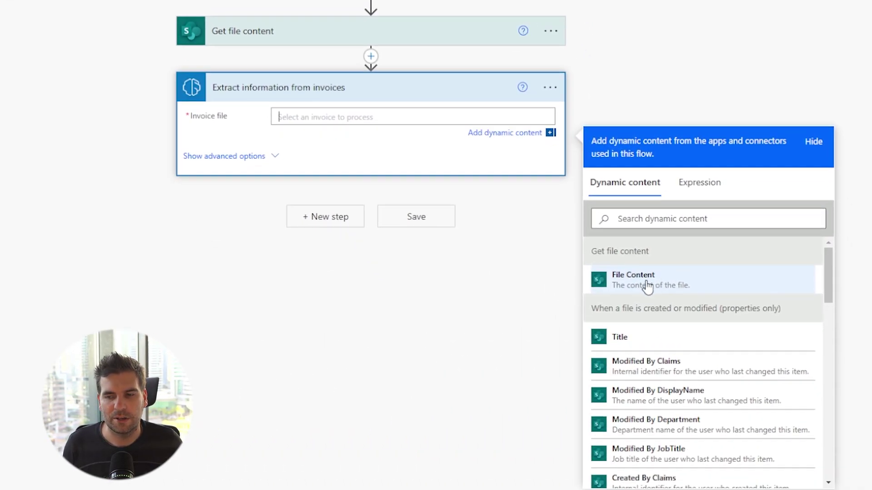
click(647, 286)
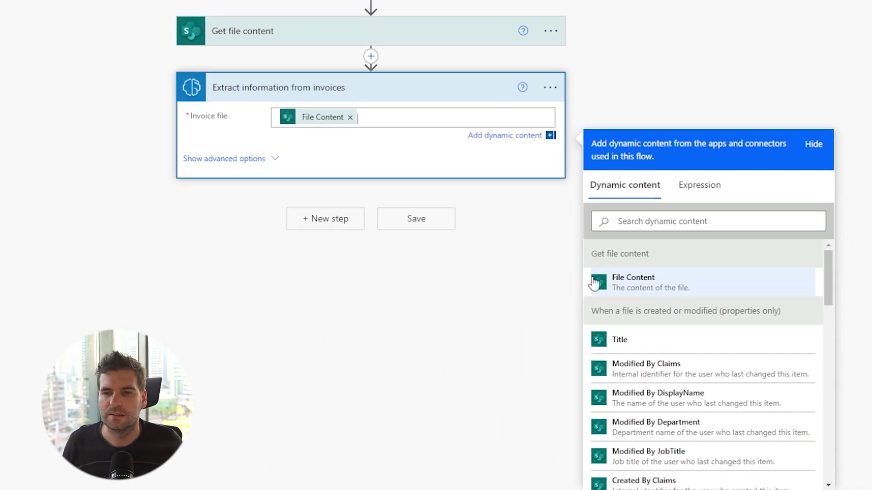
click(342, 202)
click(400, 90)
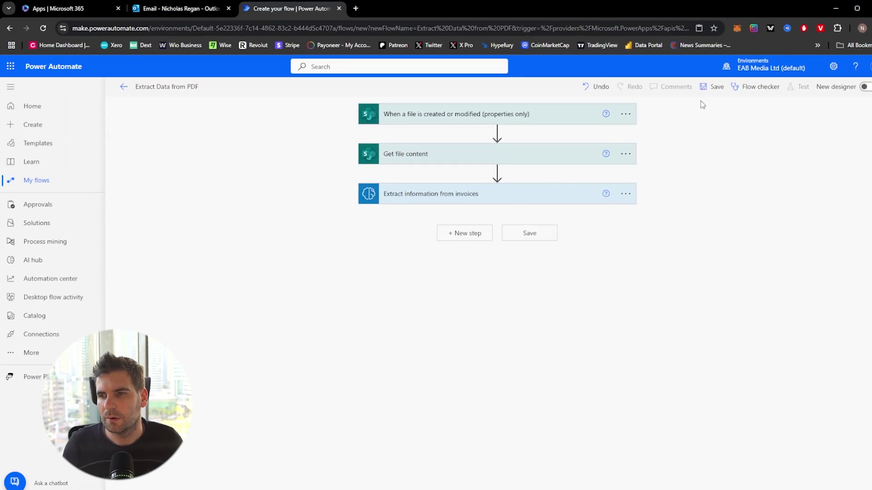
Save the flow and start a manual test run.
click(711, 87)
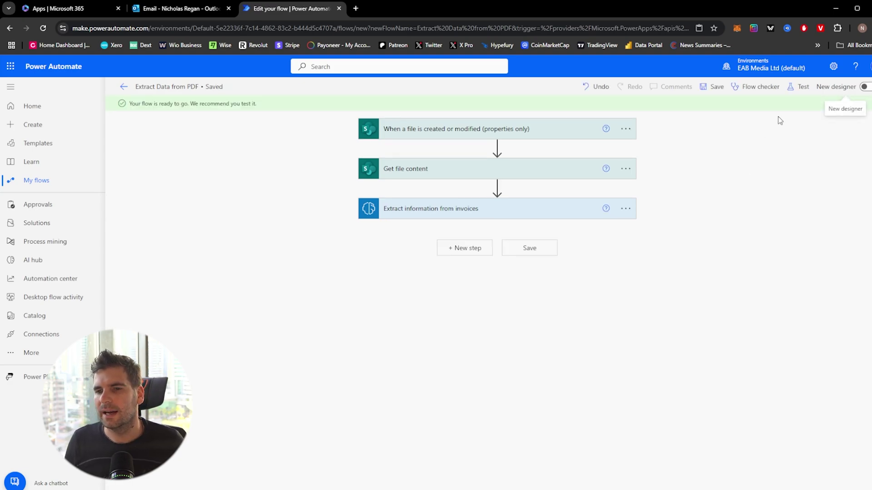
click(802, 89)
click(719, 119)
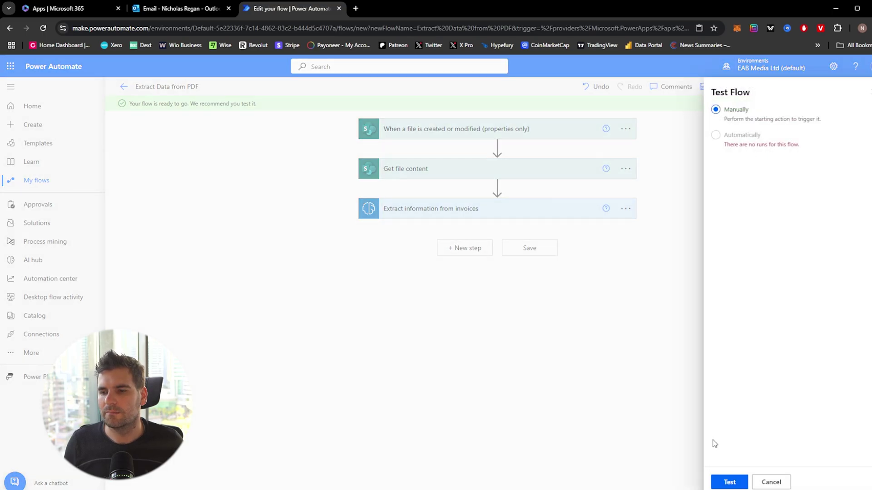
click(729, 482)
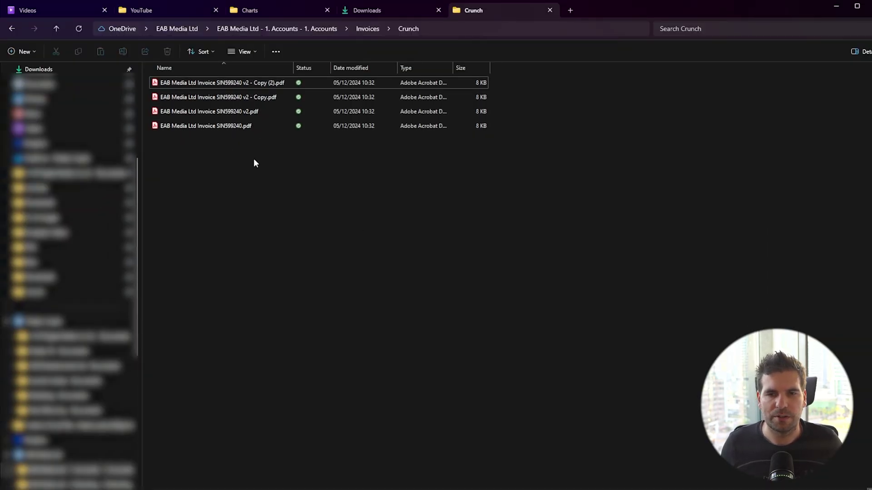
Paste a copy of the invoice PDF into the Crunch folder and minimize File Explorer.
click(253, 126)
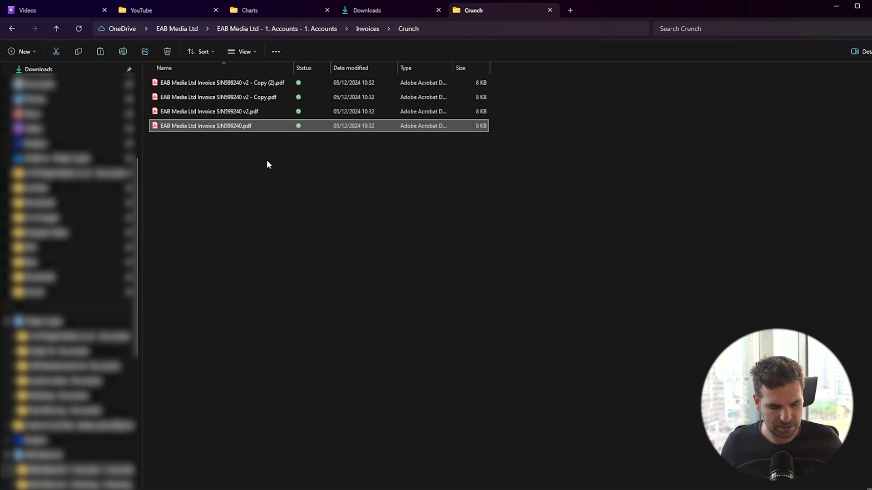
key(ctrl+v)
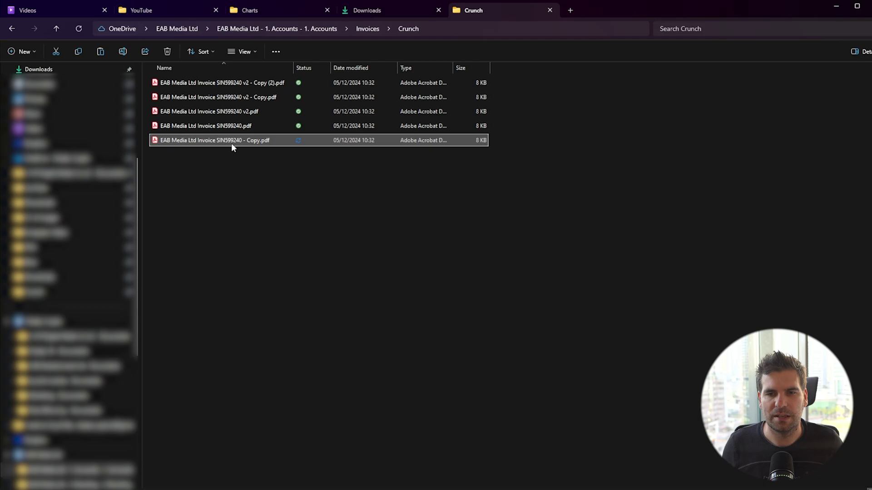
click(834, 7)
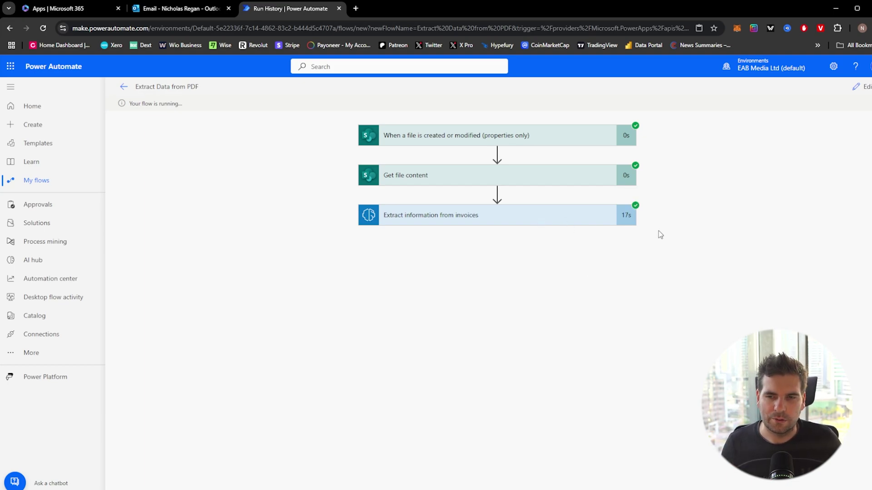
Review the extraction step's outputs (customer, vendor, tax, due date, line items), then collapse it.
click(554, 221)
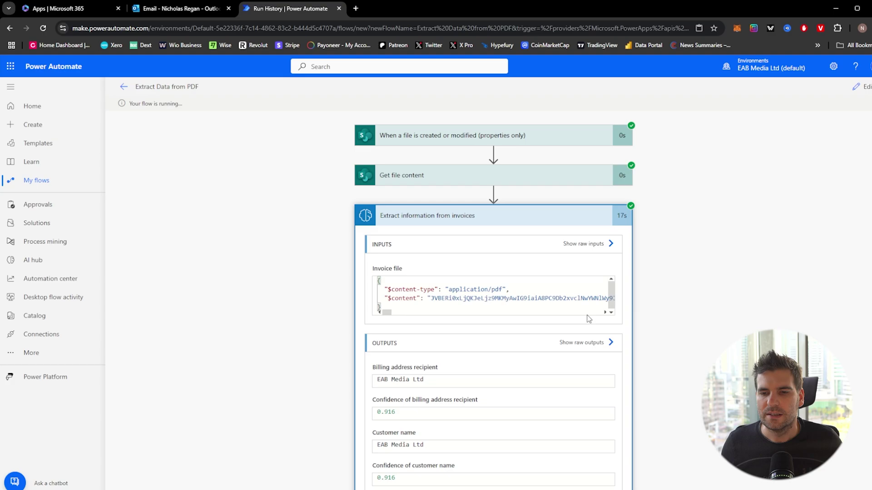
scroll(624, 375, down, 4)
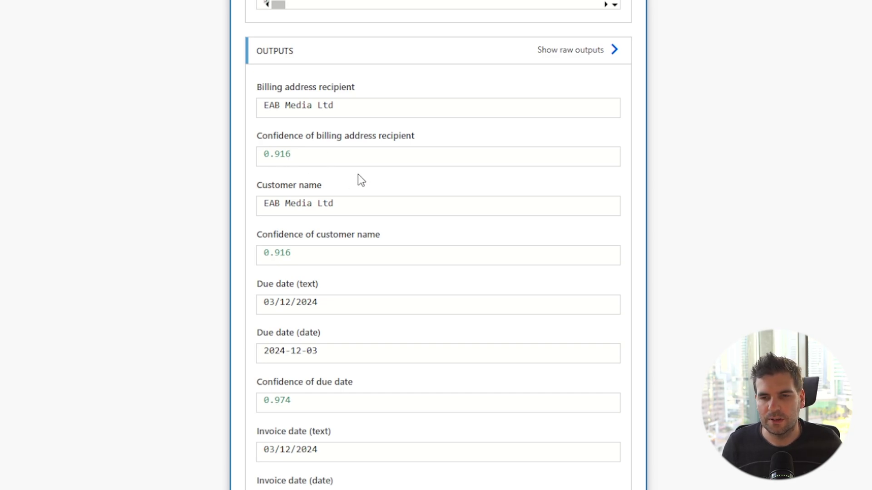
scroll(327, 274, down, 3)
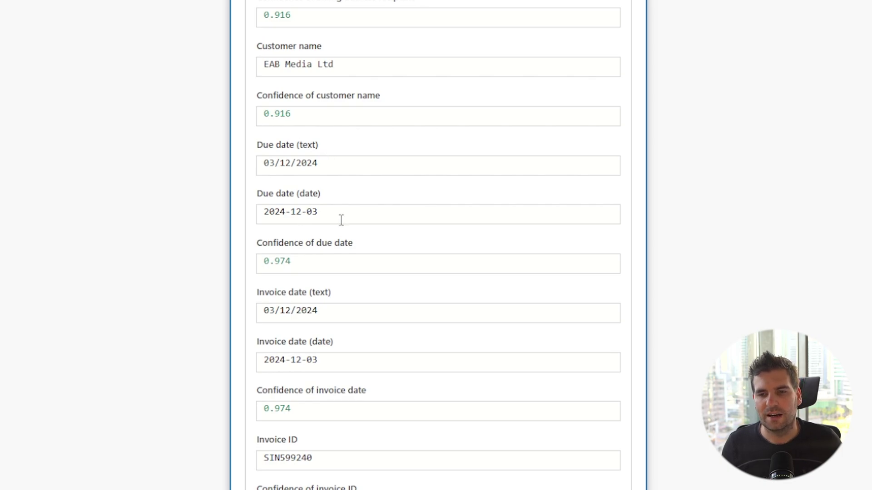
scroll(516, 328, down, 3)
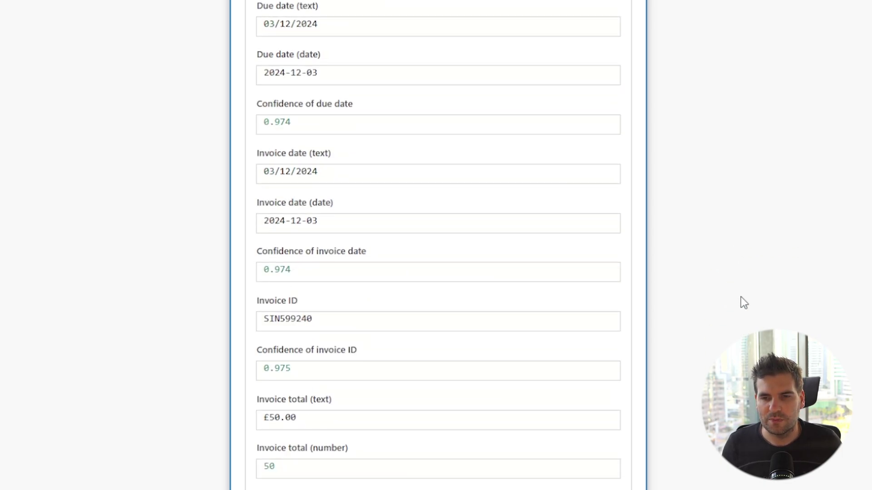
scroll(751, 229, down, 3)
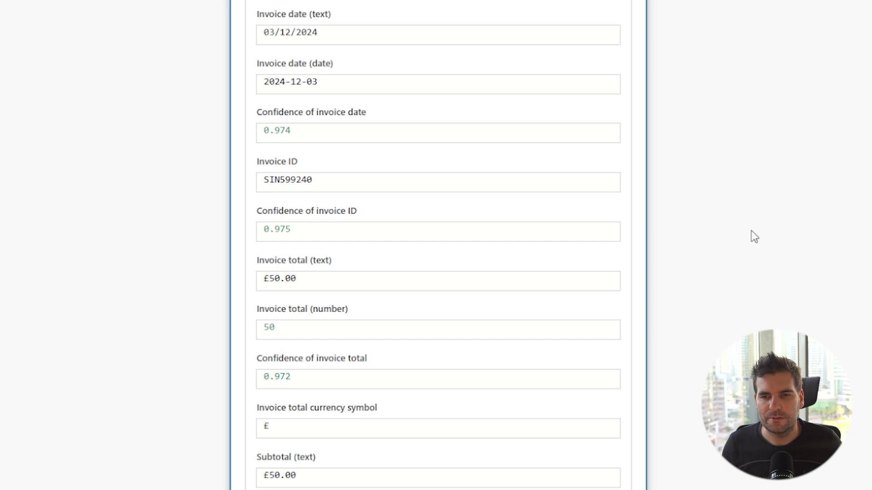
scroll(752, 234, down, 2)
scroll(754, 236, down, 1)
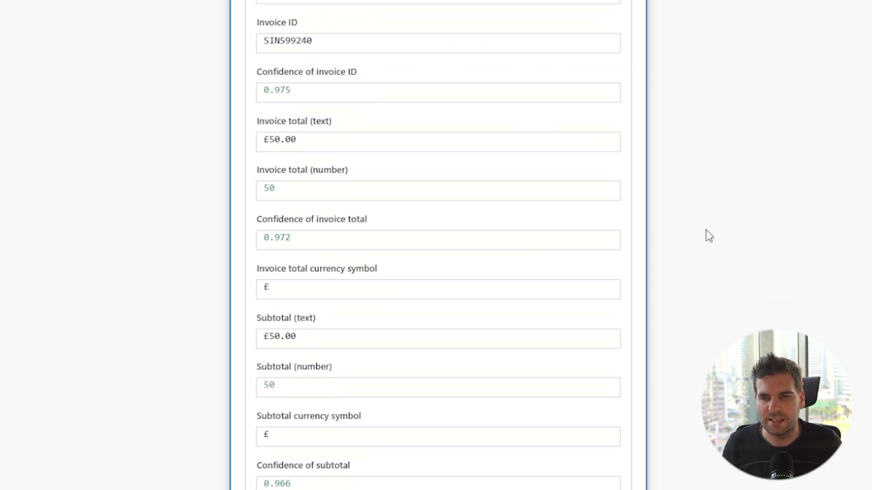
scroll(710, 236, down, 2)
scroll(715, 227, down, 3)
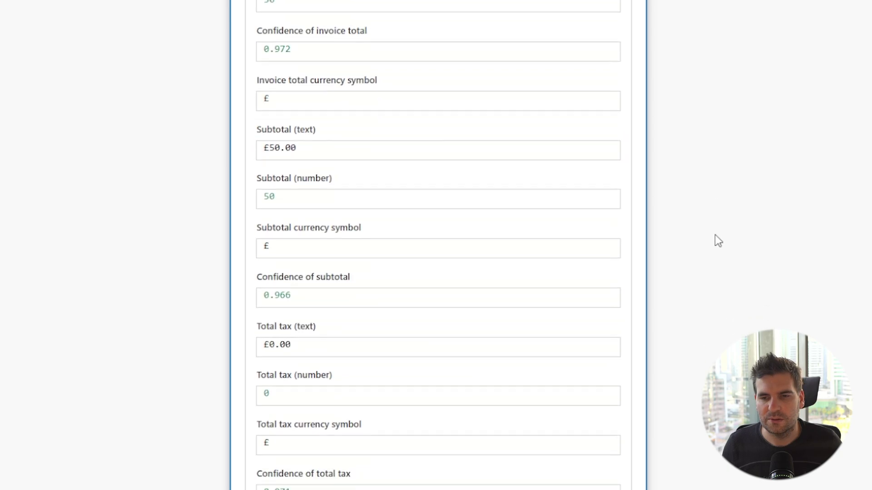
scroll(718, 240, down, 3)
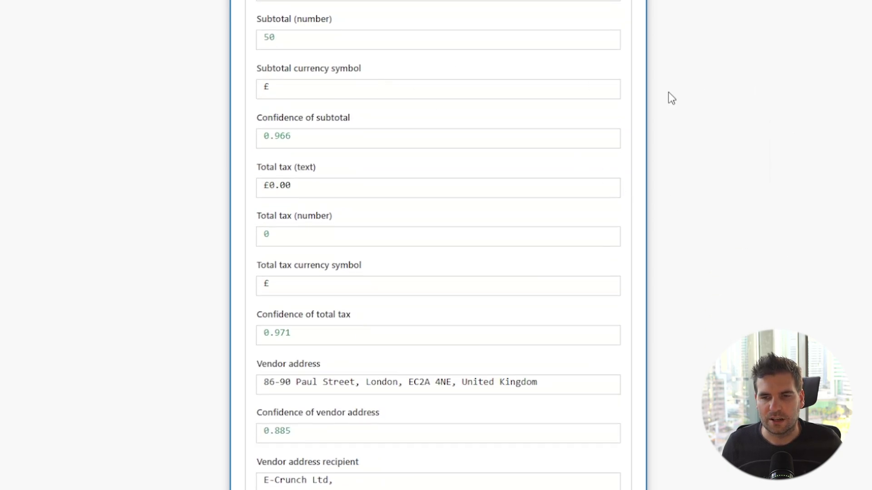
scroll(735, 195, down, 3)
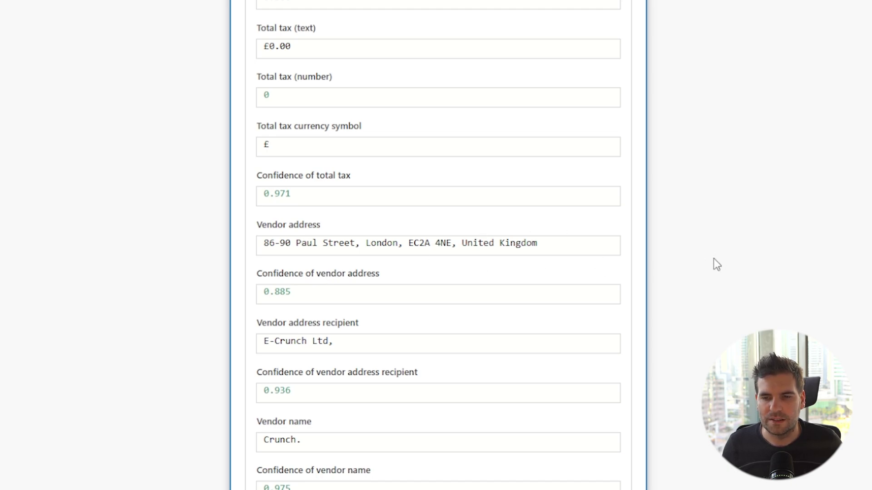
scroll(706, 355, down, 2)
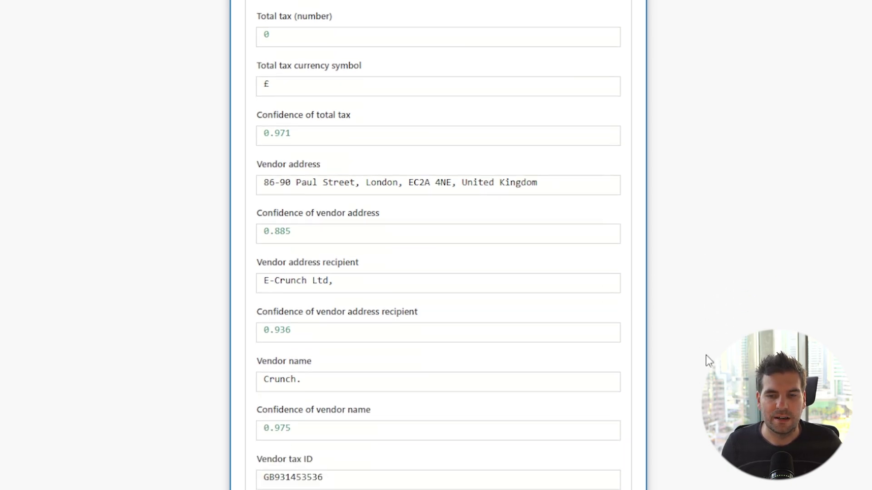
scroll(705, 355, down, 2)
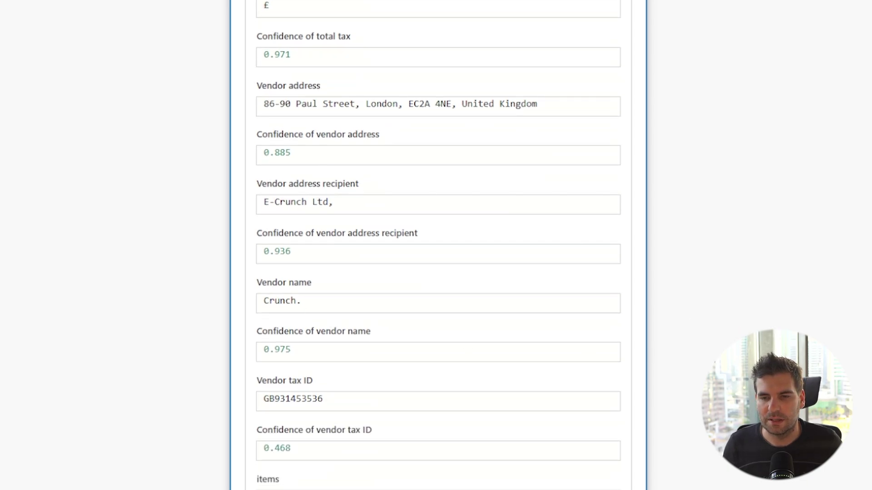
scroll(295, 359, down, 2)
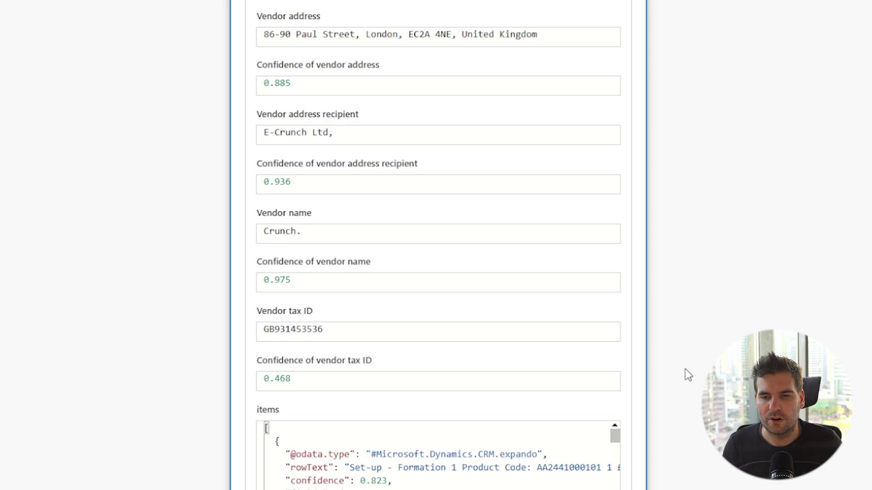
scroll(697, 367, down, 5)
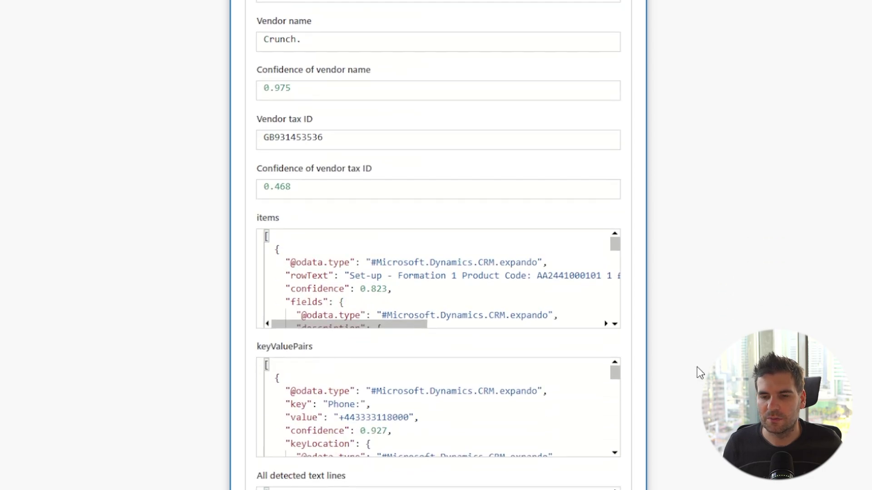
scroll(697, 367, up, 12)
scroll(698, 356, up, 10)
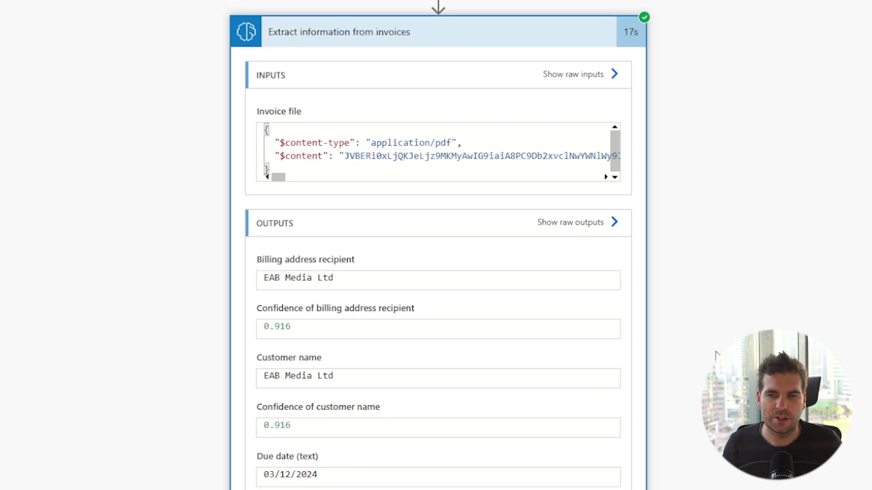
click(510, 169)
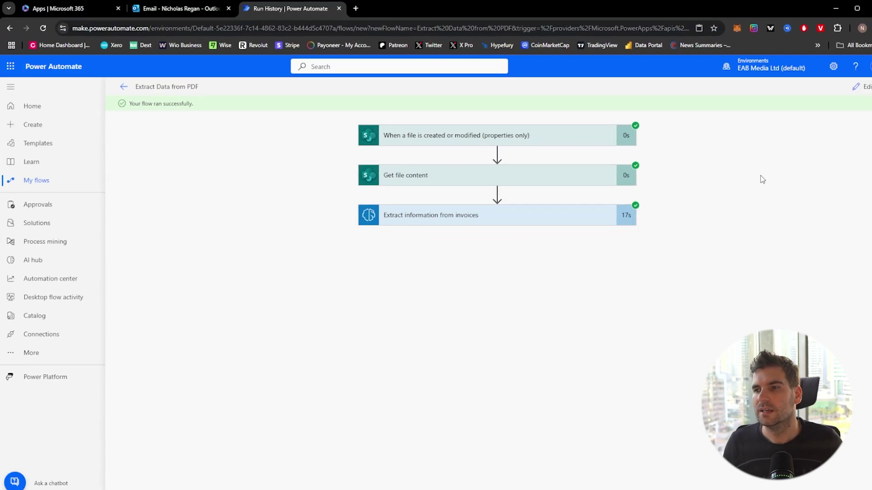
Return from the run history to editing the Extract Data from PDF flow.
click(863, 87)
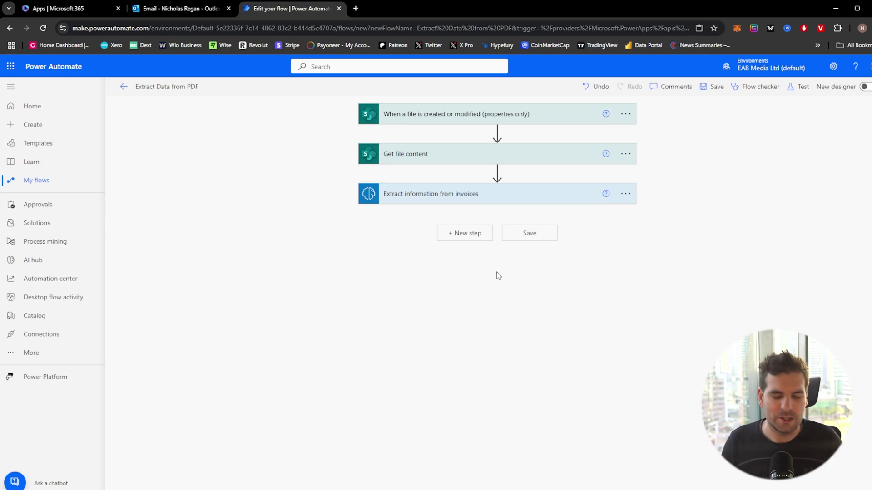
Add an Office 365 Outlook 'Send an email (V2)' action after the invoice extraction step.
click(469, 242)
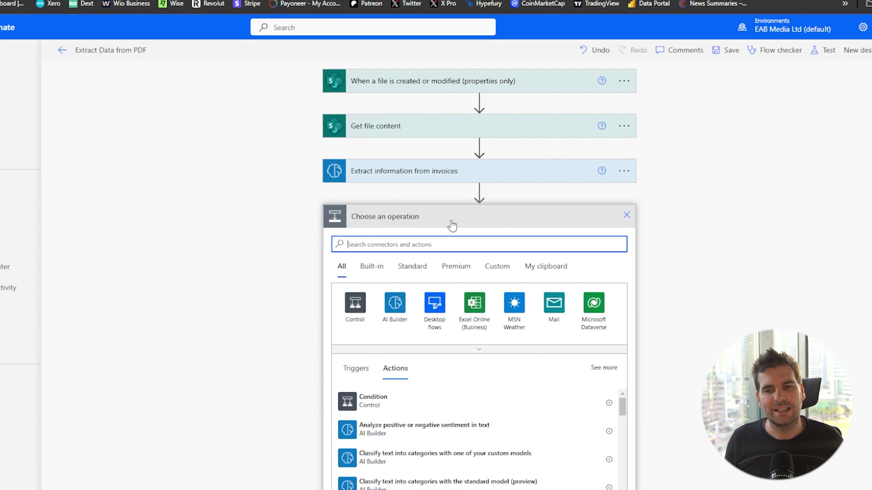
text(ema)
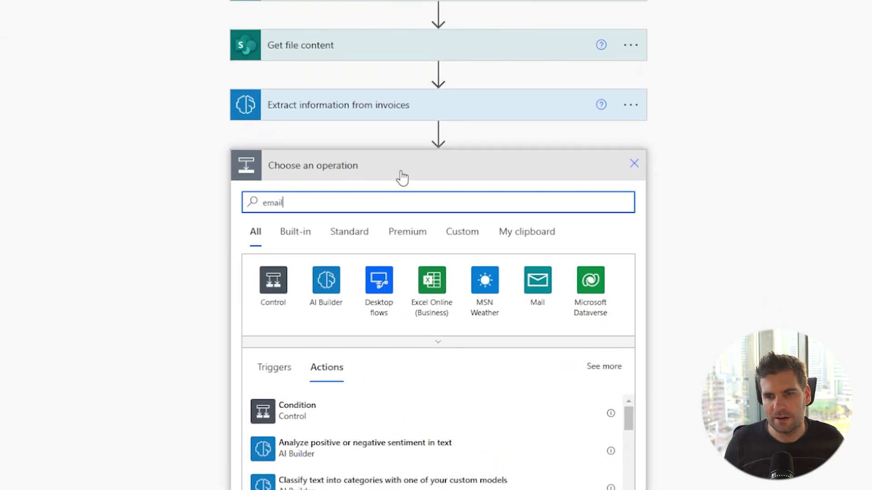
text(il)
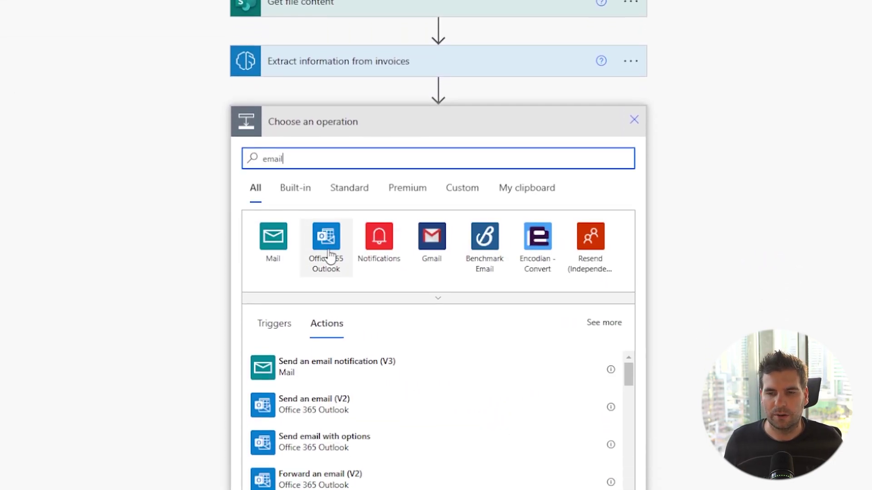
click(330, 256)
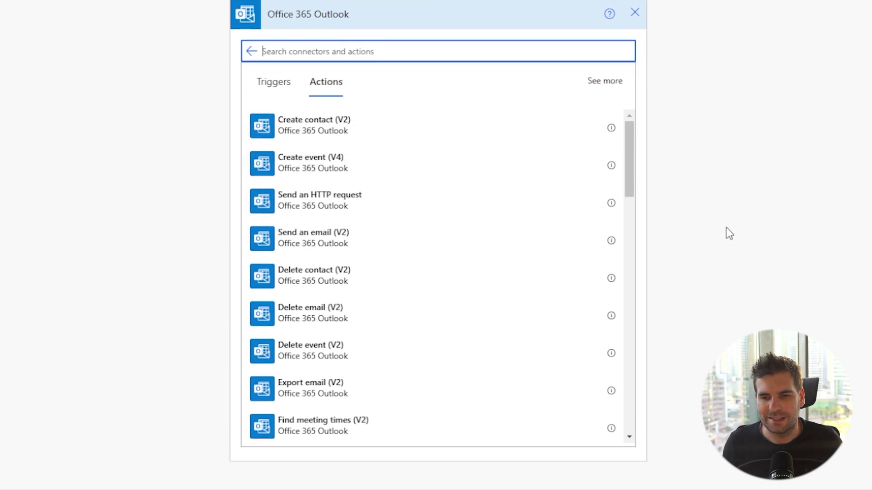
click(322, 244)
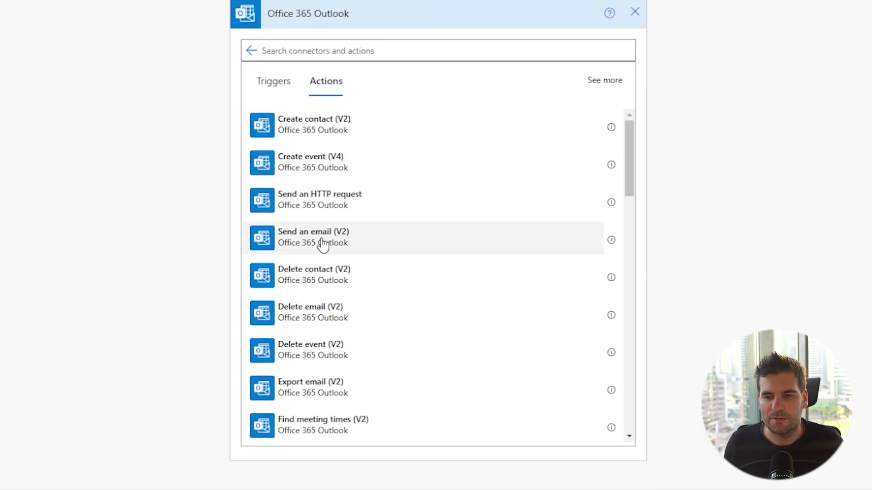
Address the email to the suggested recipient and set the subject to 'Invoice Details'.
click(390, 139)
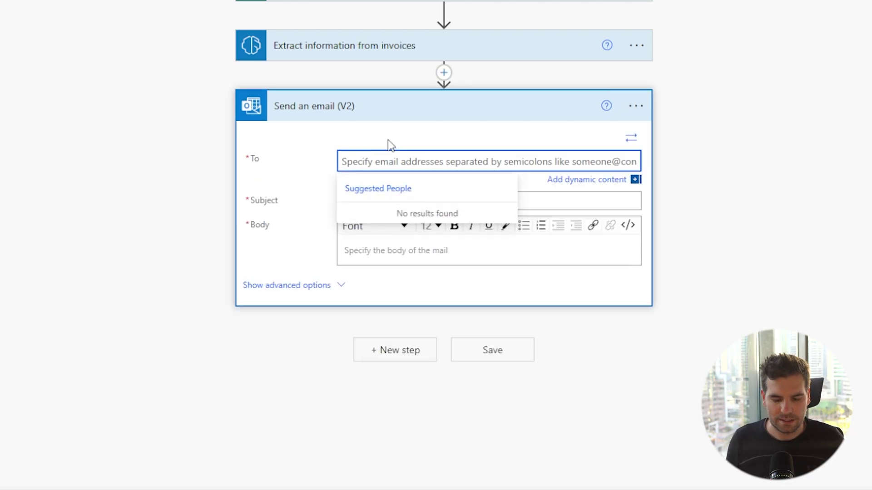
text(nick)
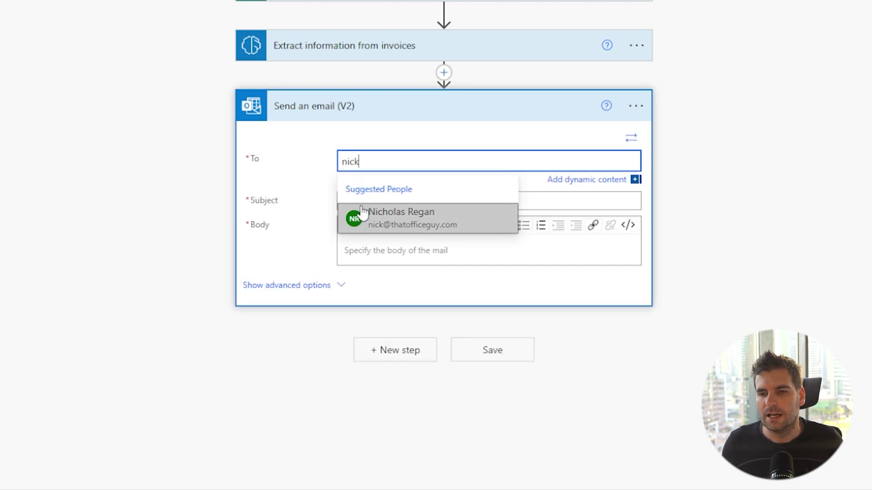
key(Return)
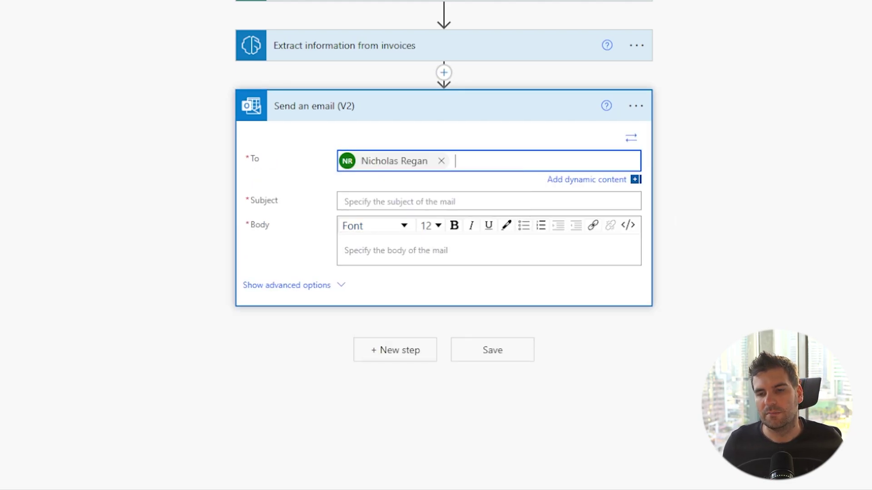
click(385, 202)
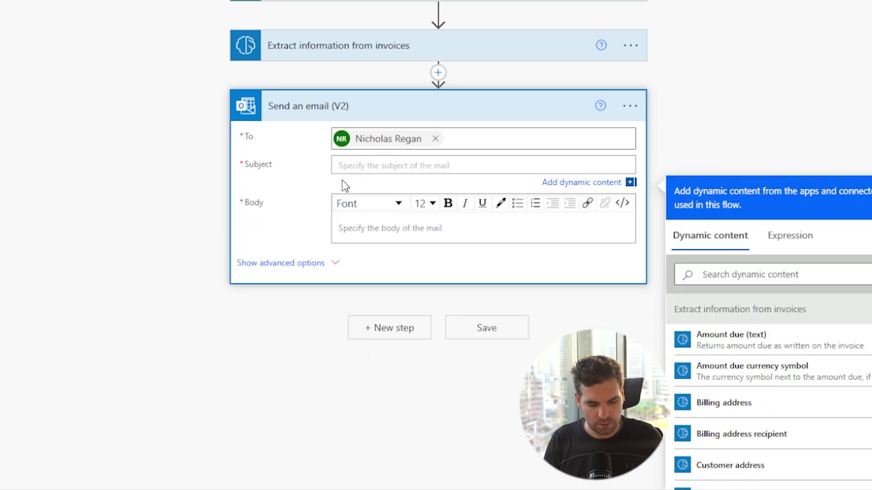
text(Invoice )
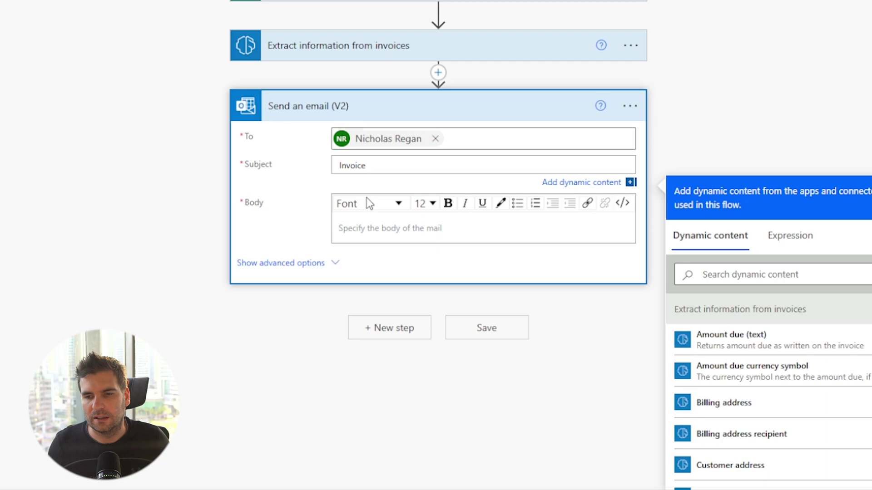
text(Detail)
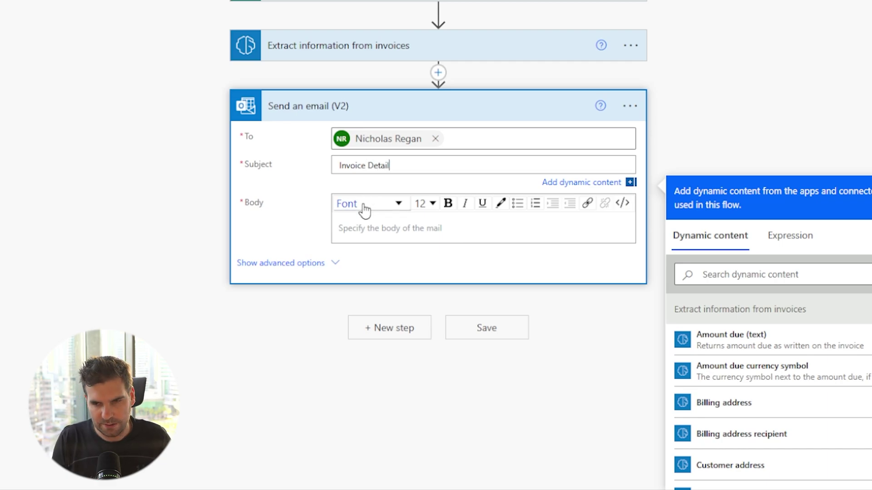
text(s)
Type 'Type some text,' as the email body's first line and start a new line.
click(405, 229)
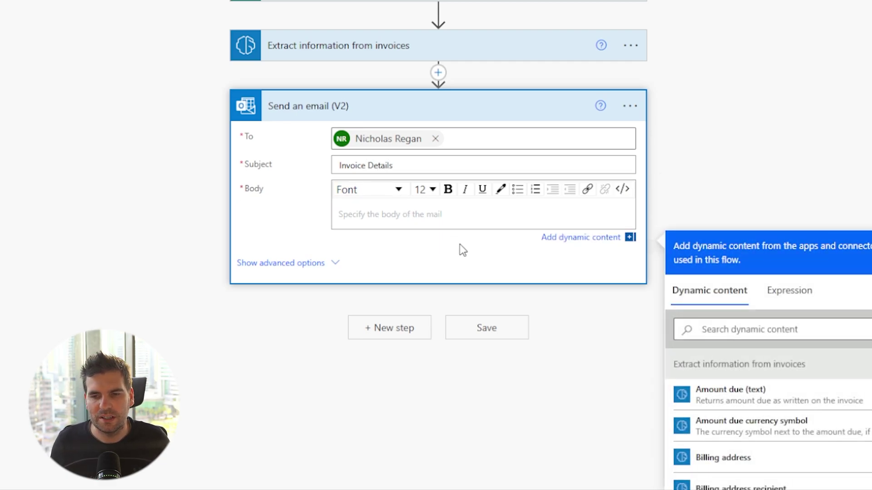
text(Type )
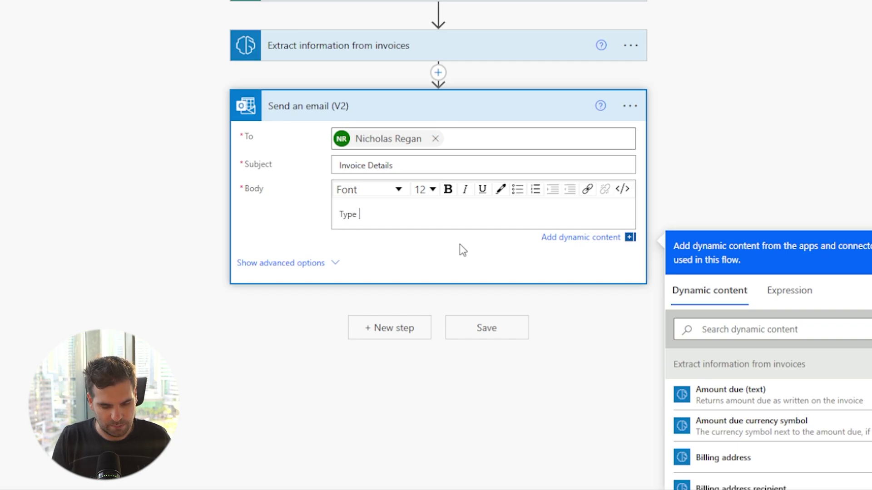
text(some text)
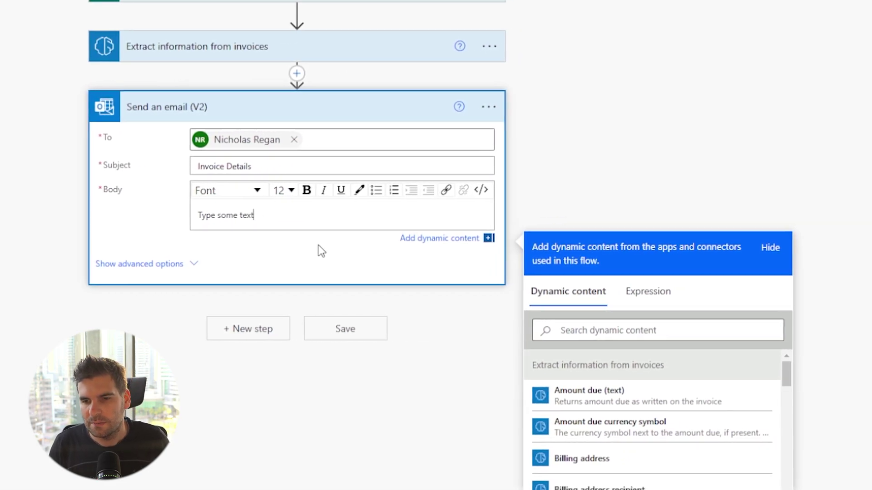
text(,)
key(Return)
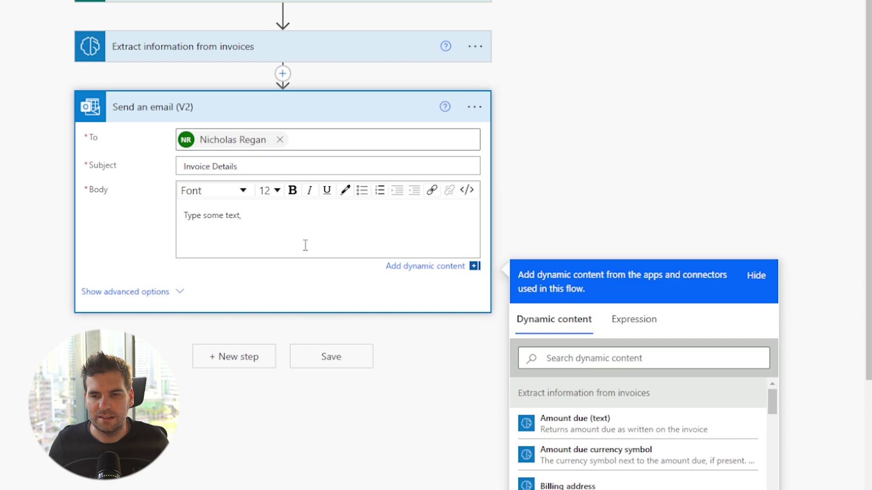
Insert the extracted Invoice ID token into the body with an 'Invoice Number:' label.
scroll(586, 123, down, 3)
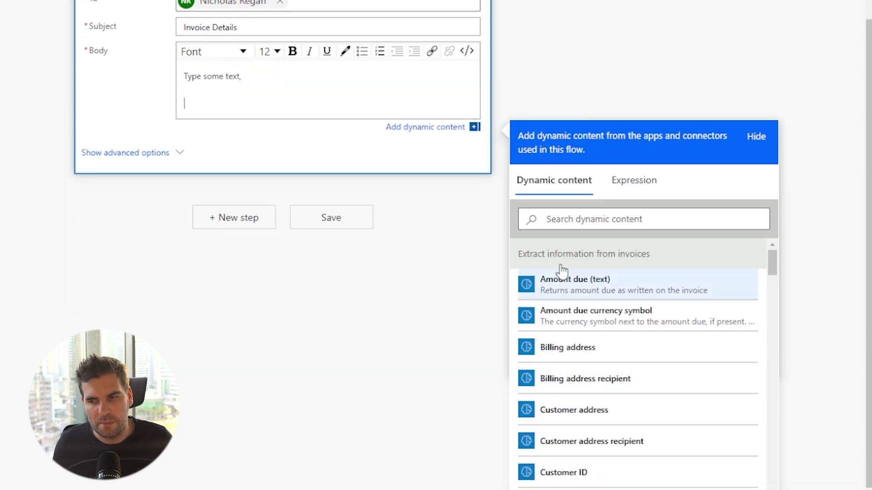
scroll(345, 17, up, 3)
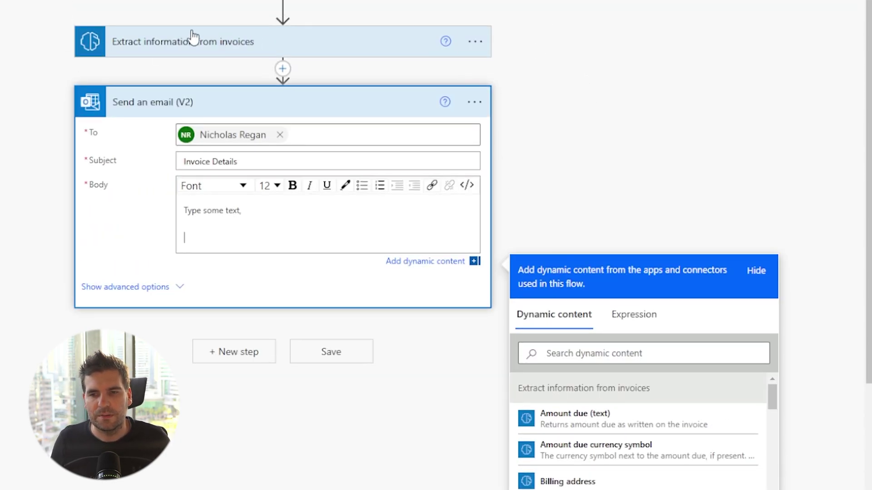
scroll(571, 86, down, 3)
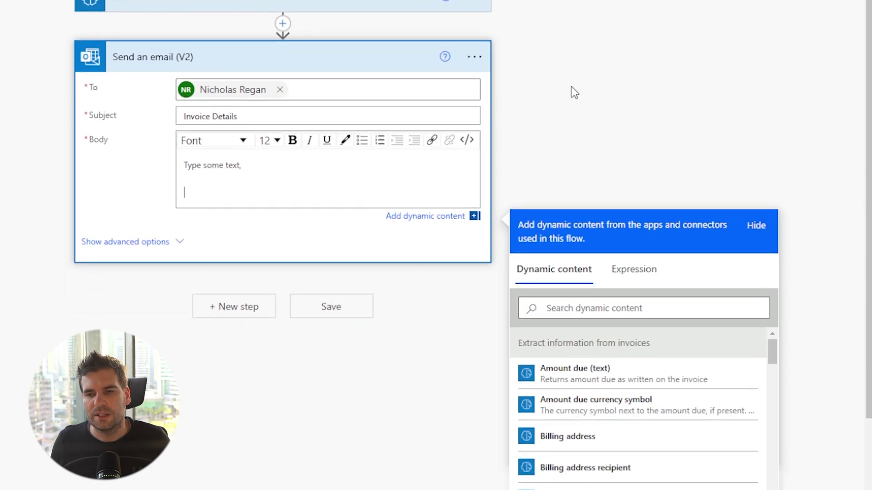
scroll(564, 78, up, 2)
scroll(563, 71, down, 2)
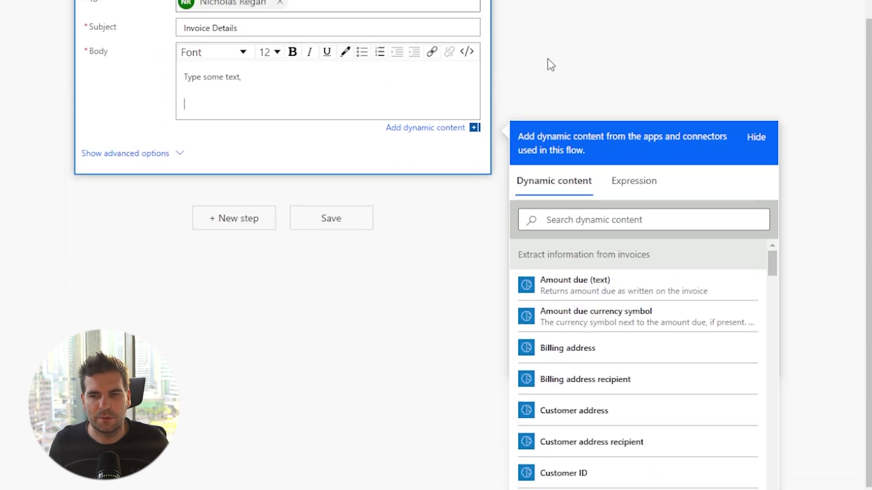
scroll(547, 62, up, 3)
scroll(544, 64, down, 3)
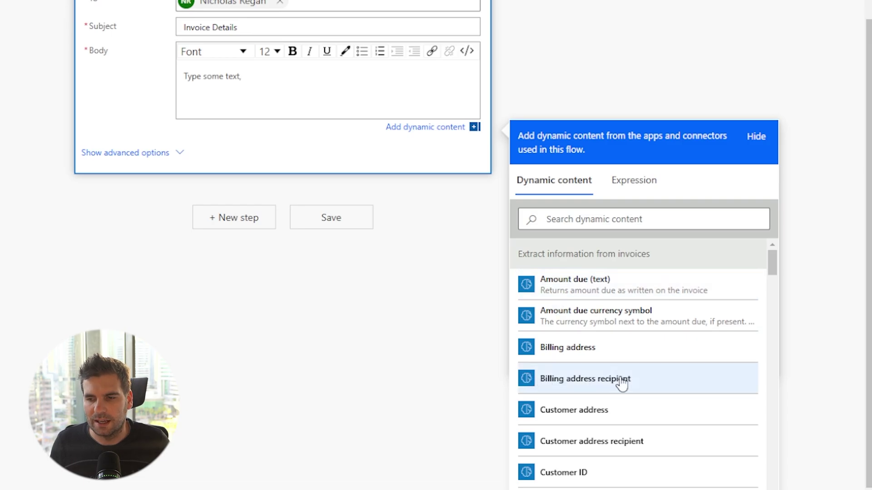
scroll(620, 385, down, 3)
scroll(617, 395, down, 5)
scroll(608, 385, up, 6)
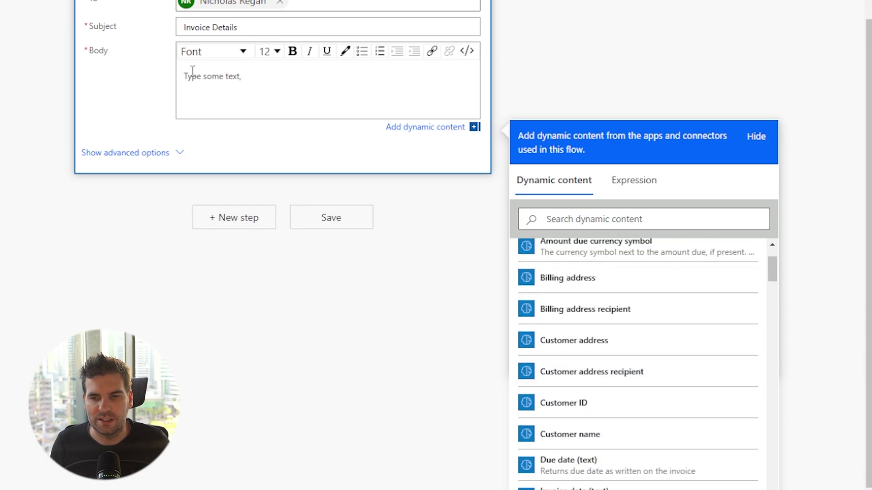
scroll(383, 344, up, 3)
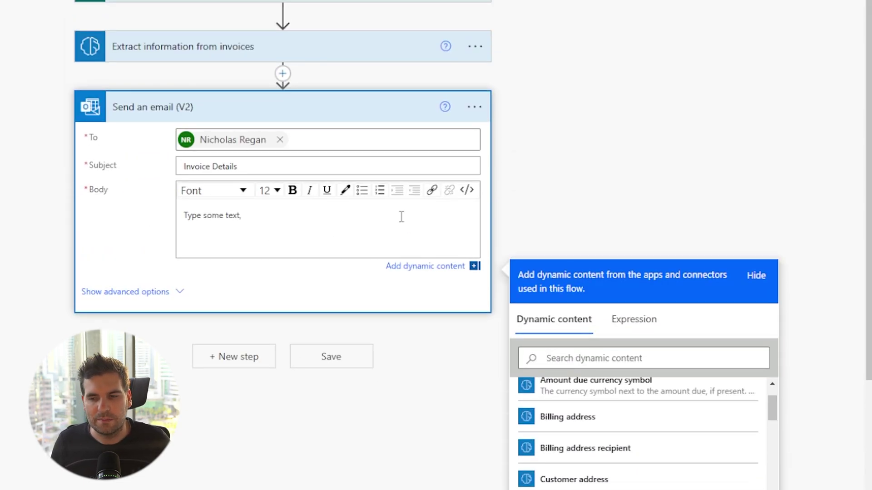
scroll(402, 216, down, 2)
scroll(624, 211, down, 2)
scroll(606, 337, down, 2)
scroll(605, 331, up, 5)
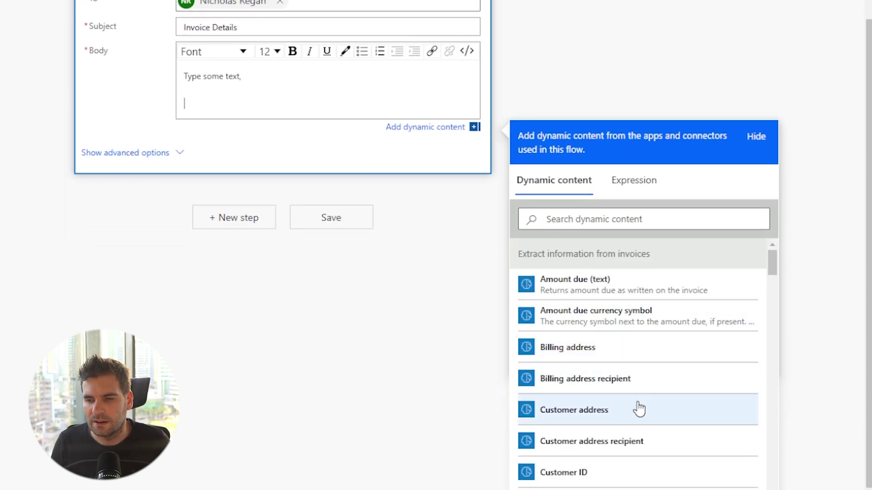
scroll(819, 263, down, 1)
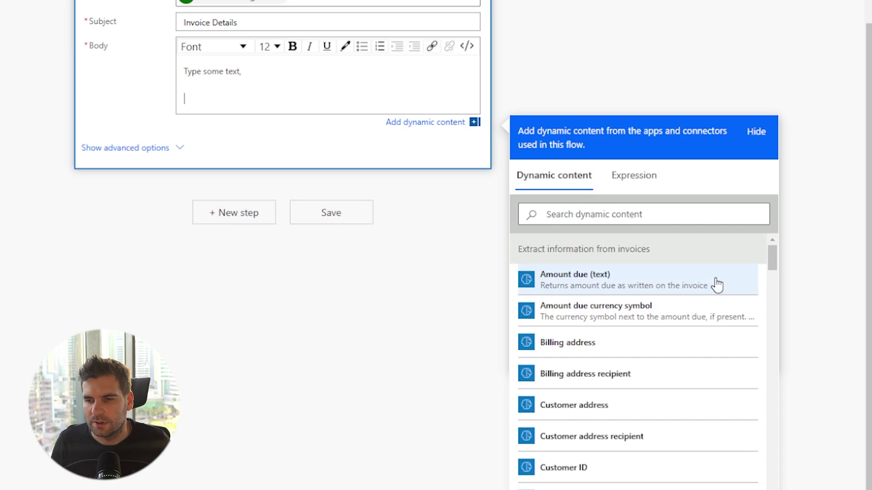
scroll(685, 318, down, 2)
scroll(571, 418, down, 3)
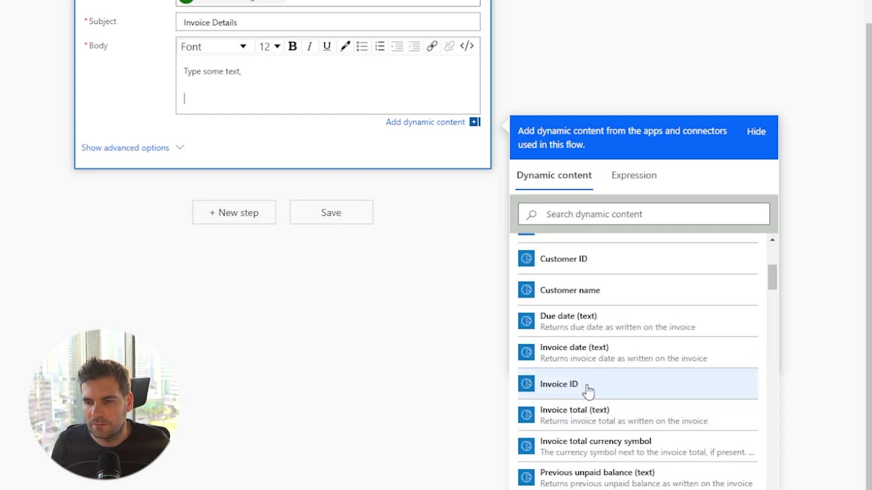
click(587, 390)
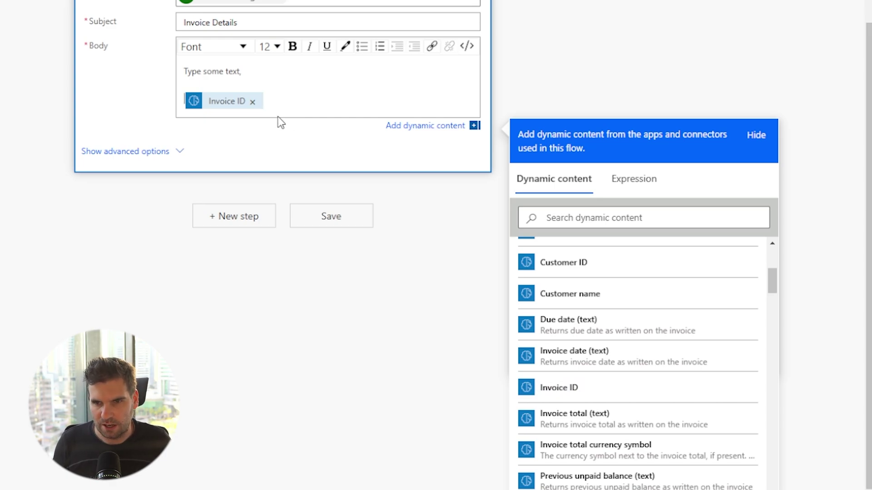
text(Invoic)
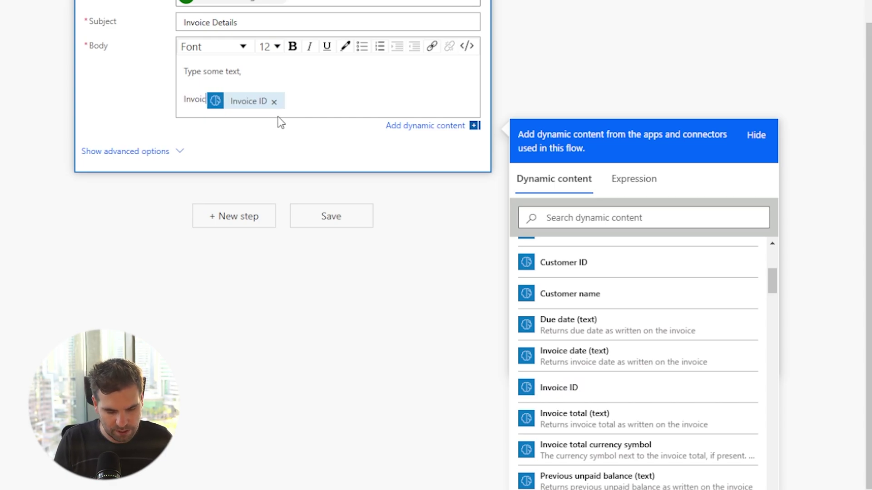
text(e Number:)
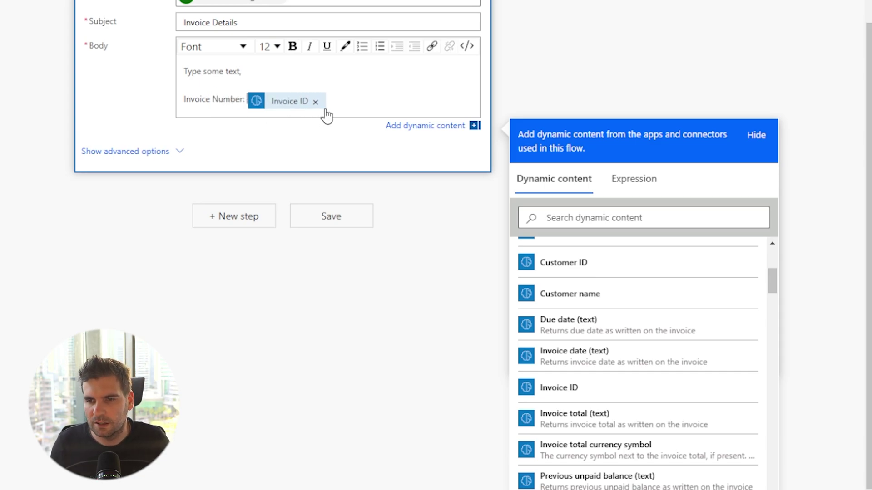
Add a Customer Name line holding the extracted Customer name token.
click(370, 114)
key(Return)
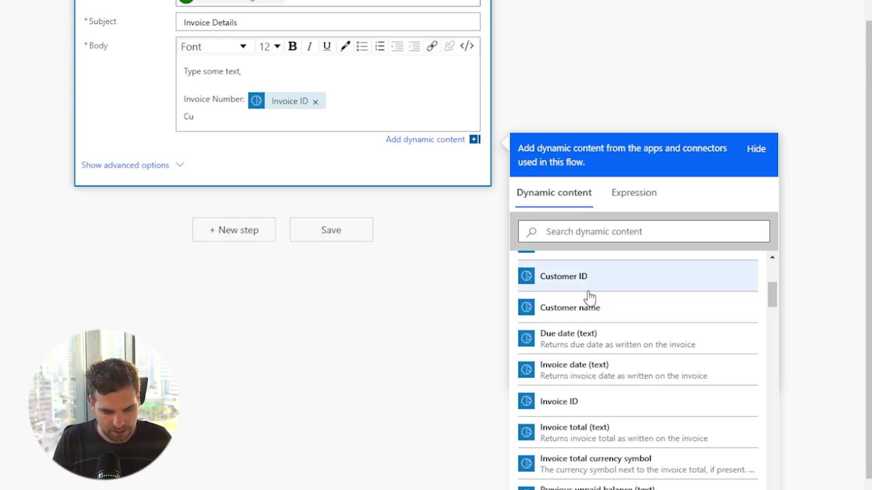
text(Customer Name:)
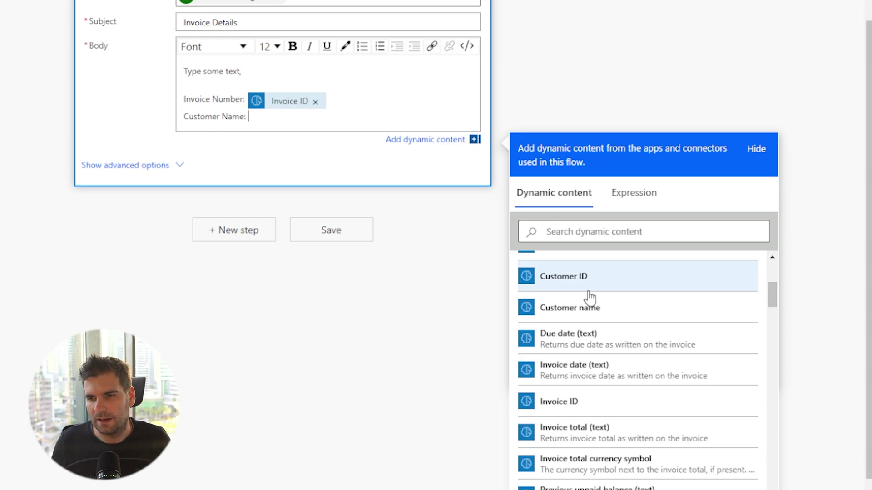
click(586, 308)
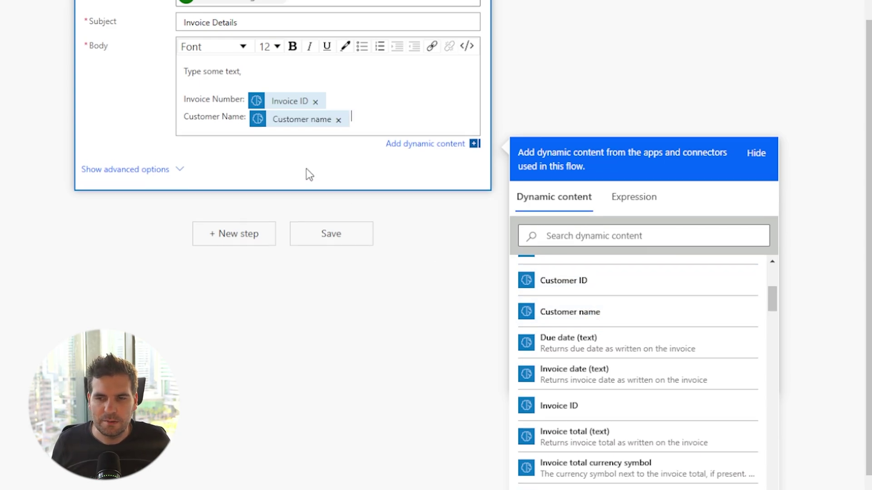
Add an 'Amount Due:' line with the Subtotal currency symbol and Subtotal (text) tokens.
key(Return)
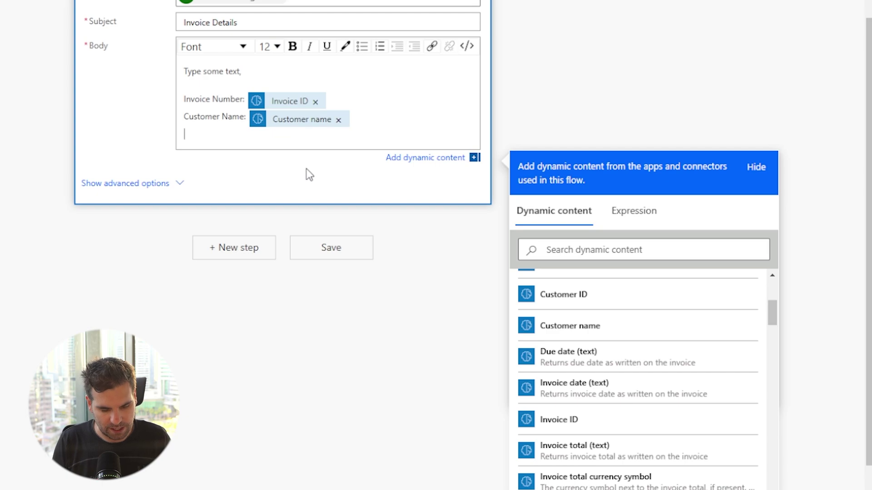
text(Amount )
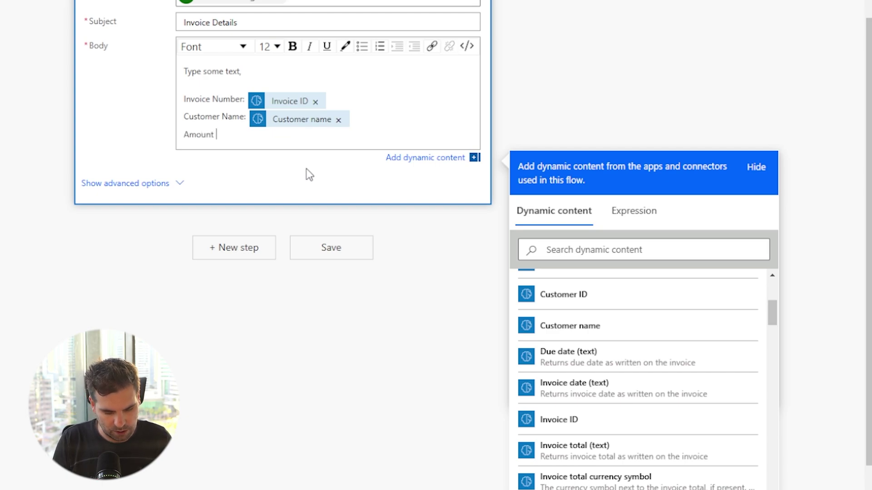
text(Due:)
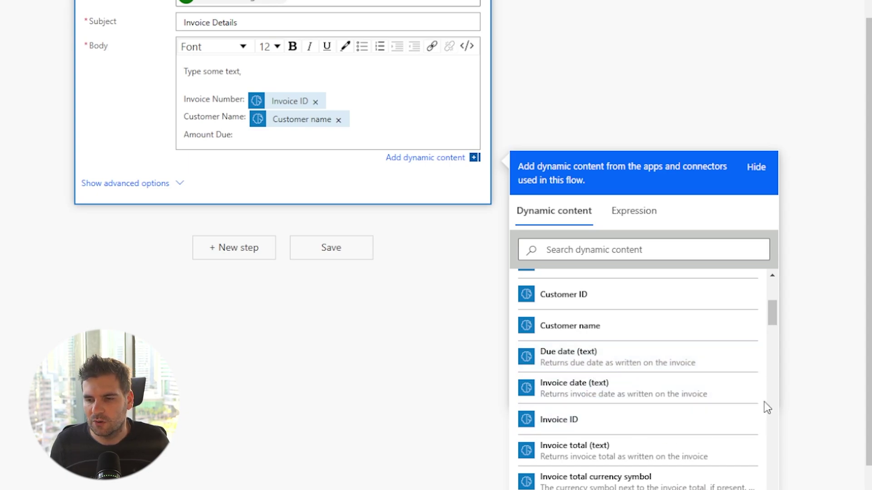
scroll(733, 361, up, 5)
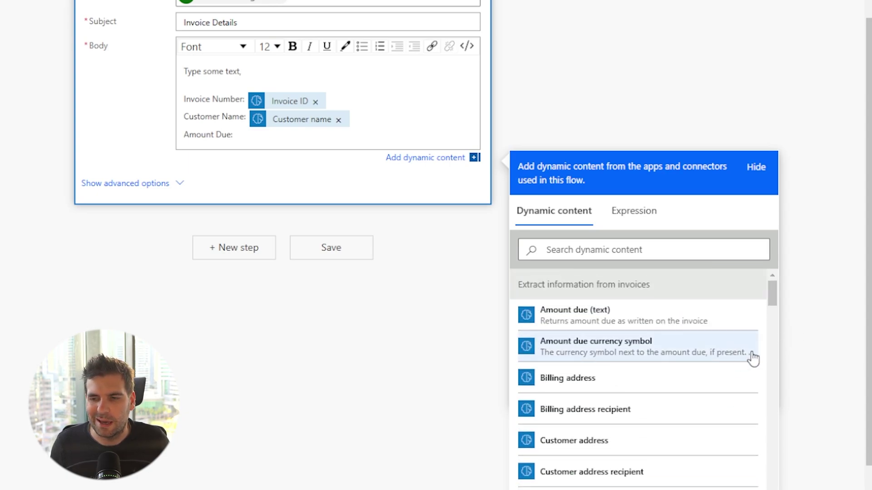
scroll(740, 363, down, 4)
scroll(733, 371, down, 5)
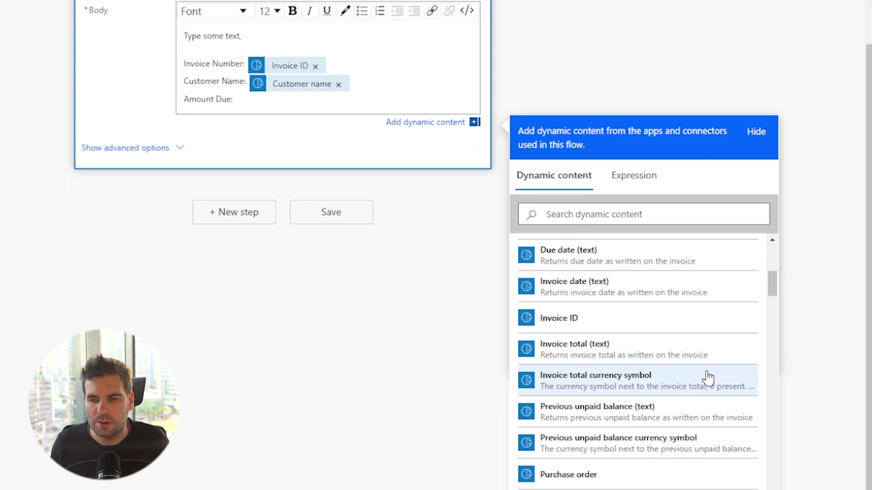
scroll(708, 375, down, 3)
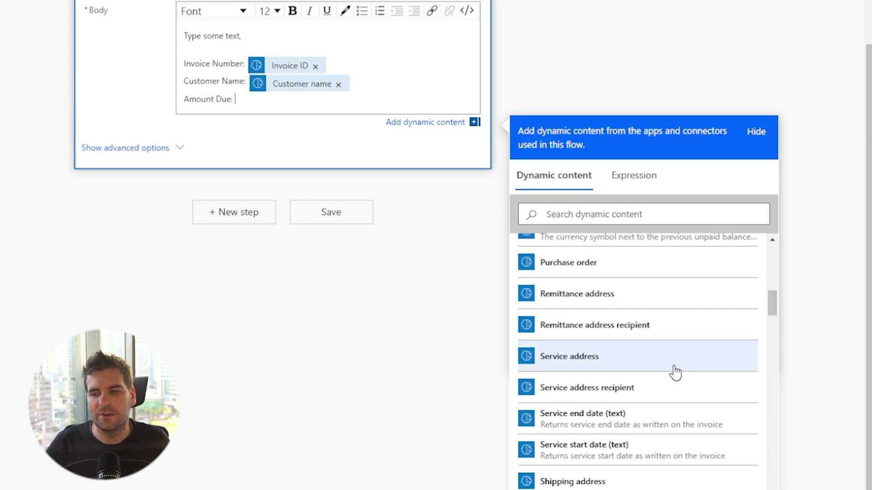
scroll(654, 376, down, 5)
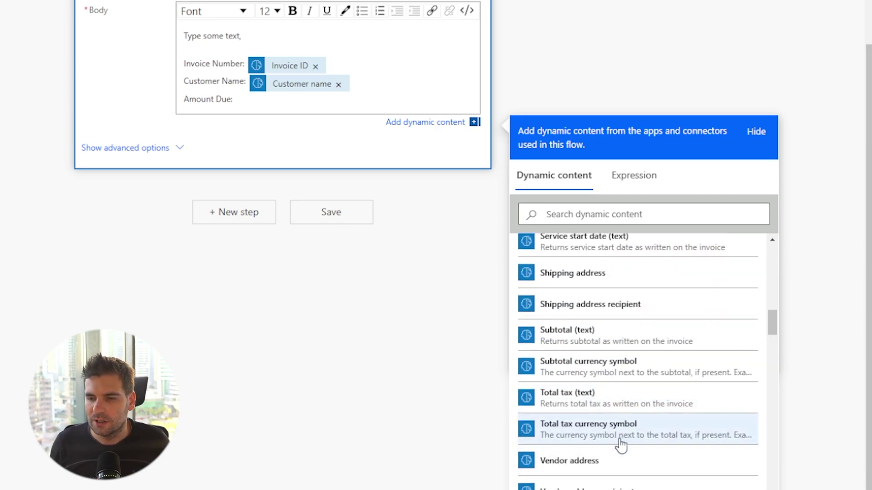
scroll(634, 432, down, 1)
scroll(631, 436, down, 1)
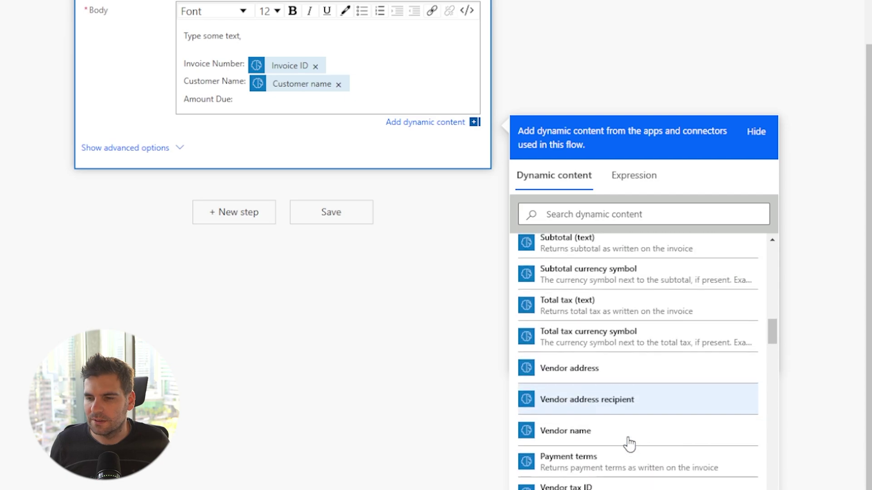
scroll(627, 442, up, 2)
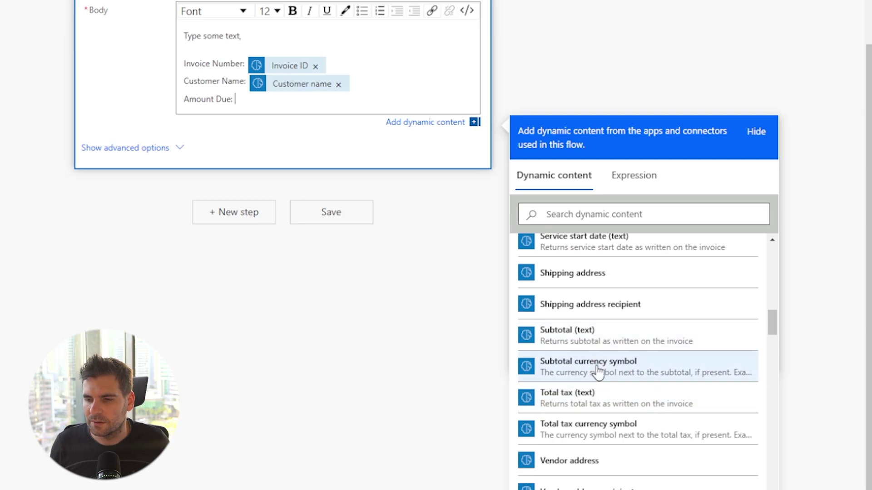
click(599, 367)
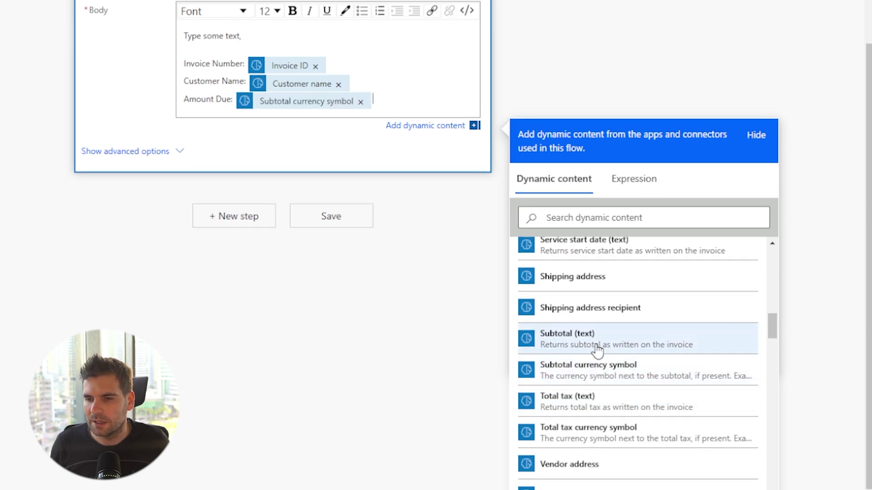
click(594, 350)
scroll(464, 274, up, 4)
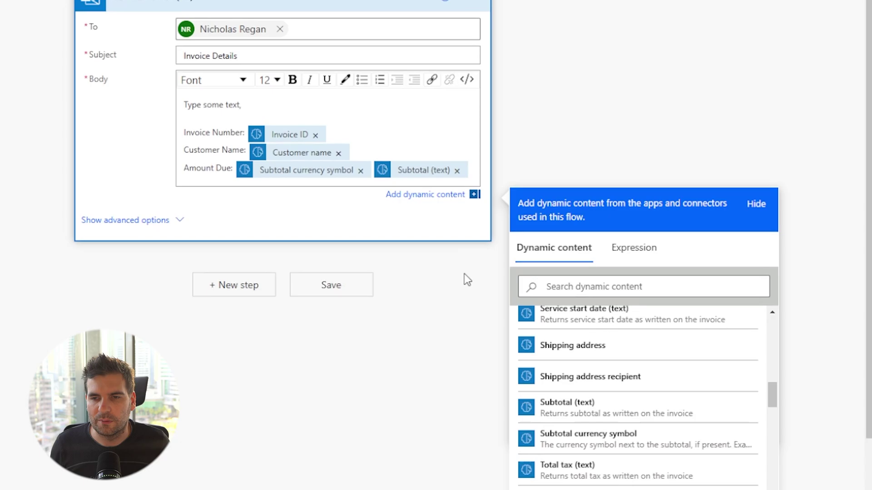
Save the flow and test it automatically with the recently used successful trigger.
key(ctrl+s)
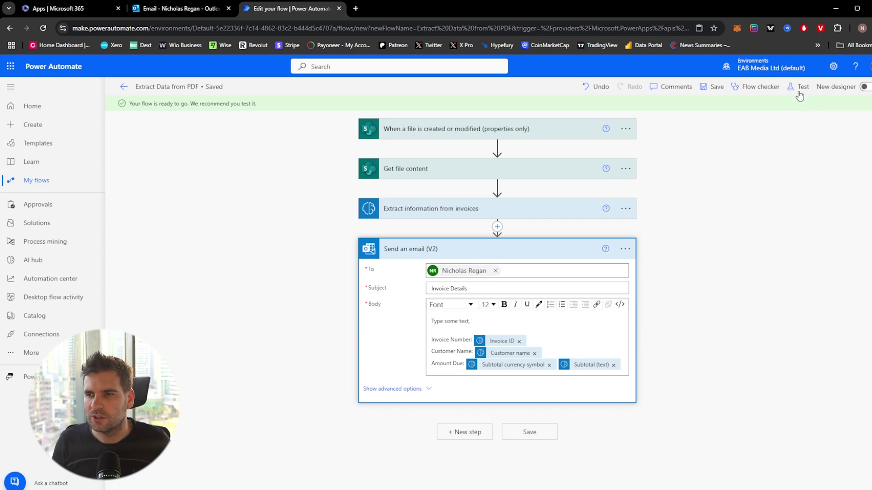
click(800, 86)
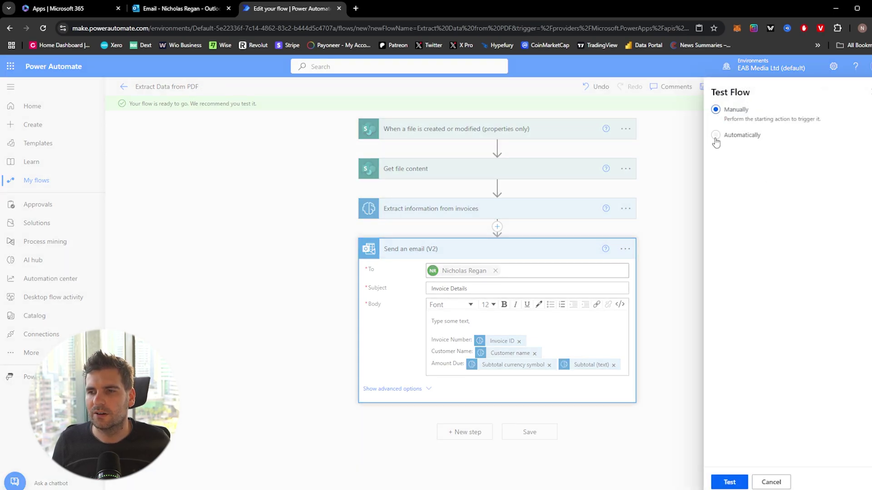
click(716, 135)
click(730, 151)
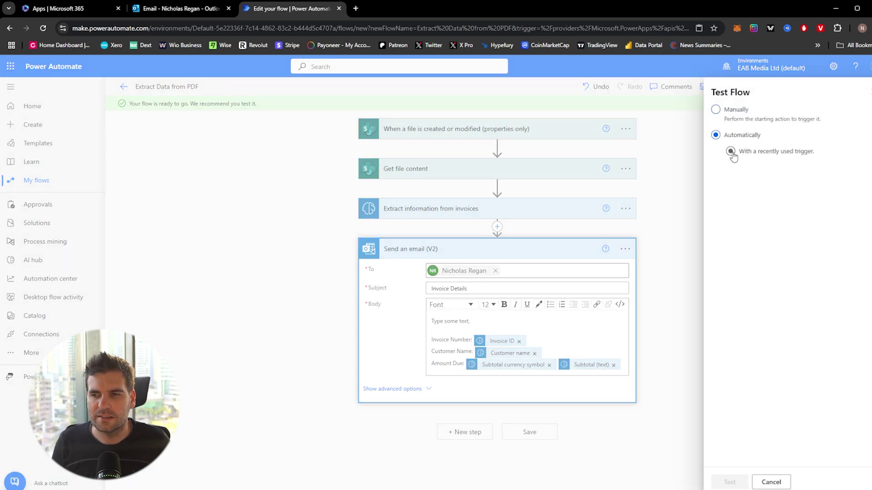
click(719, 169)
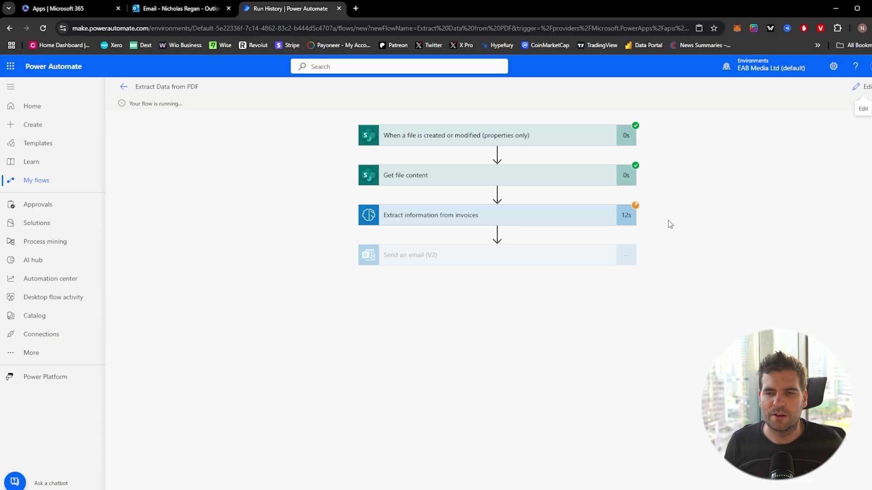
Inspect the Send an email step's inputs in the successful test run.
click(559, 257)
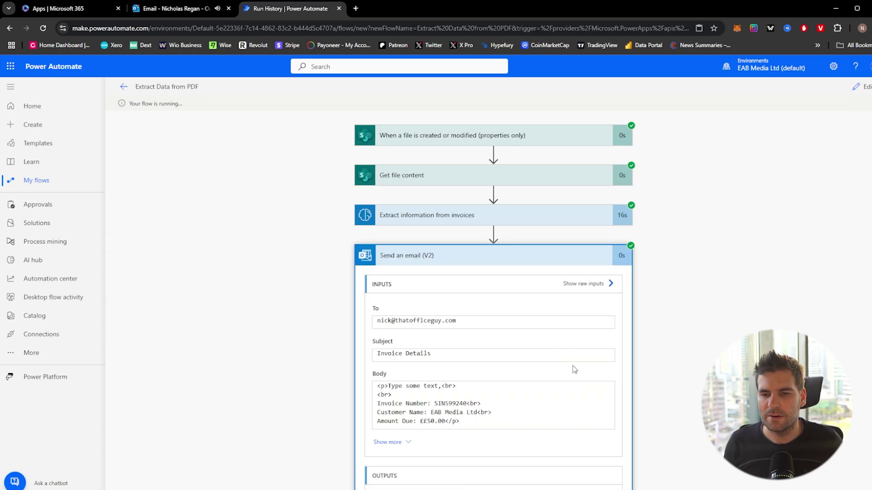
scroll(591, 377, down, 2)
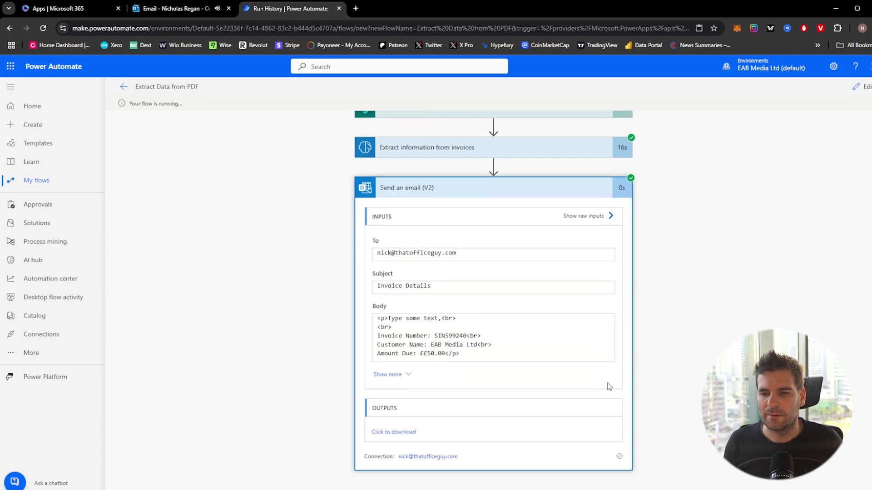
click(164, 8)
Open the new 'Invoice Details' email in the Outlook inbox.
click(204, 154)
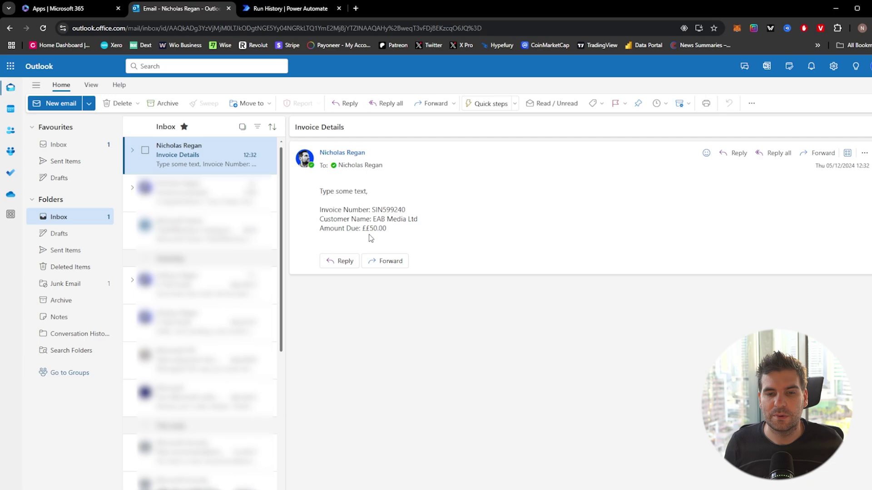
Delete the Subtotal currency symbol token from the Amount Due line and save the flow.
click(273, 9)
click(858, 88)
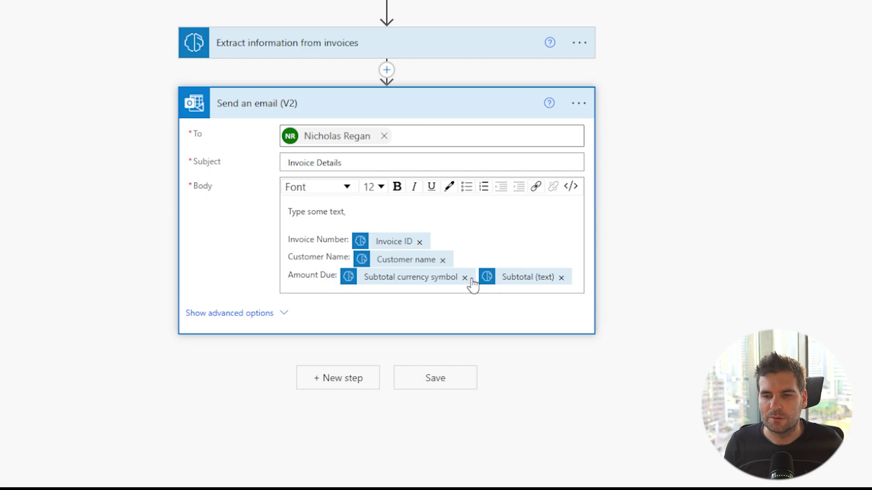
click(549, 350)
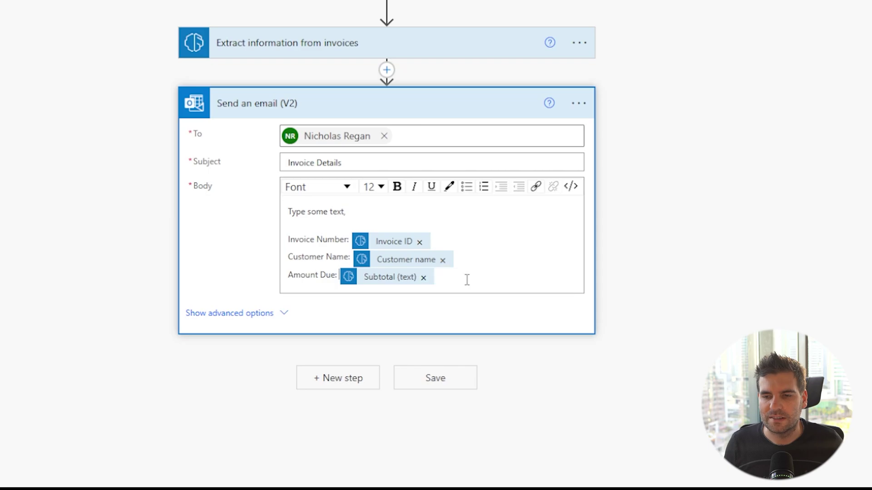
click(685, 242)
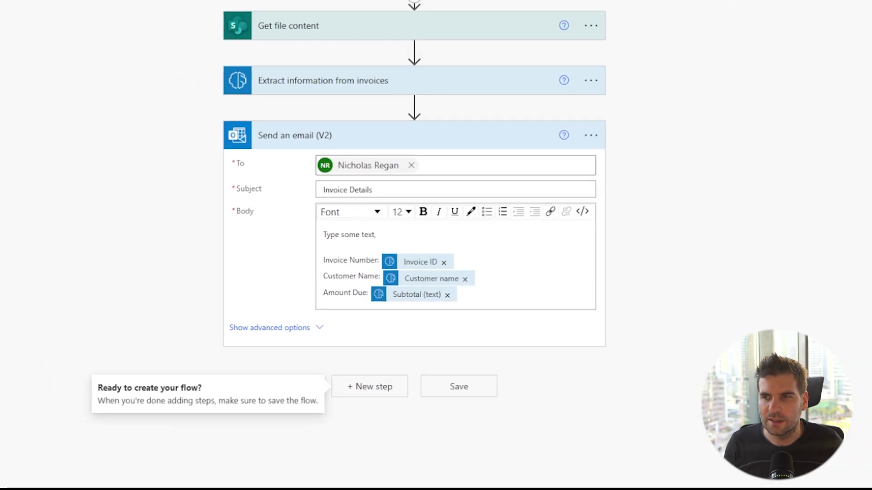
key(ctrl+s)
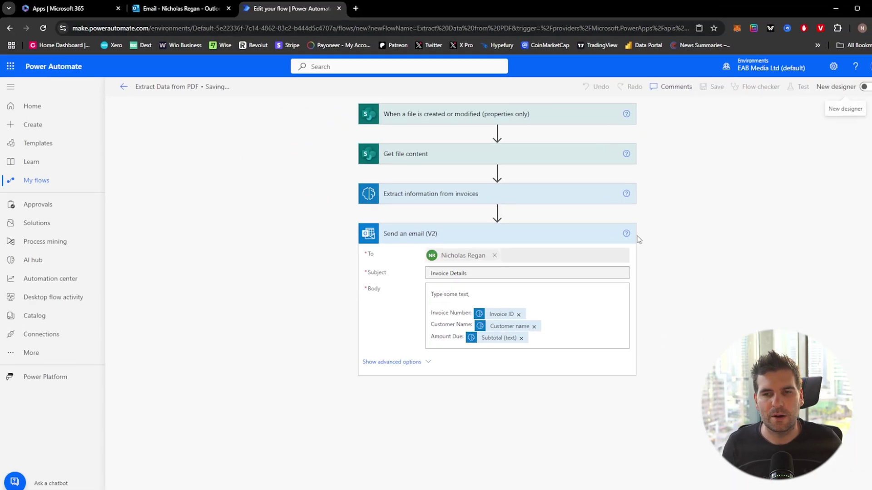